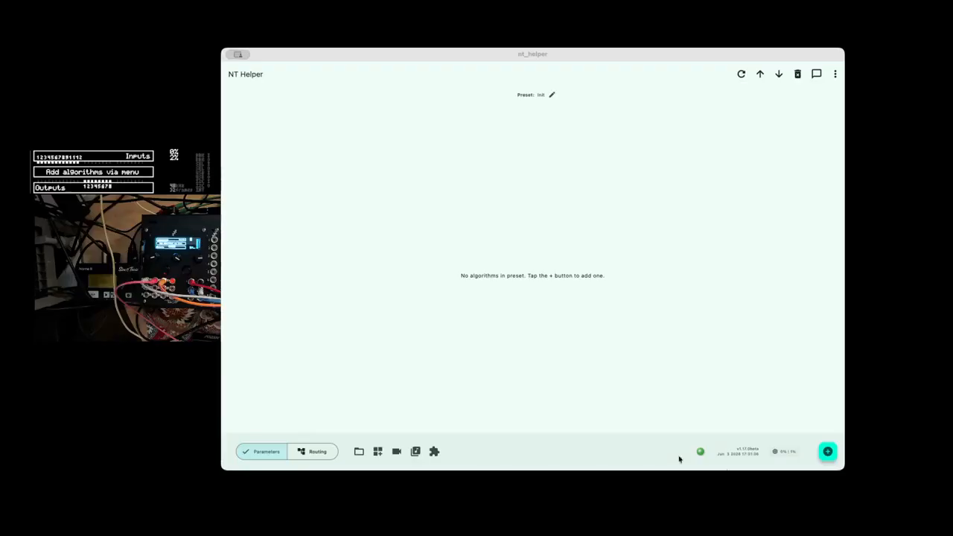
pyautogui.click(834, 77)
pyautogui.click(834, 75)
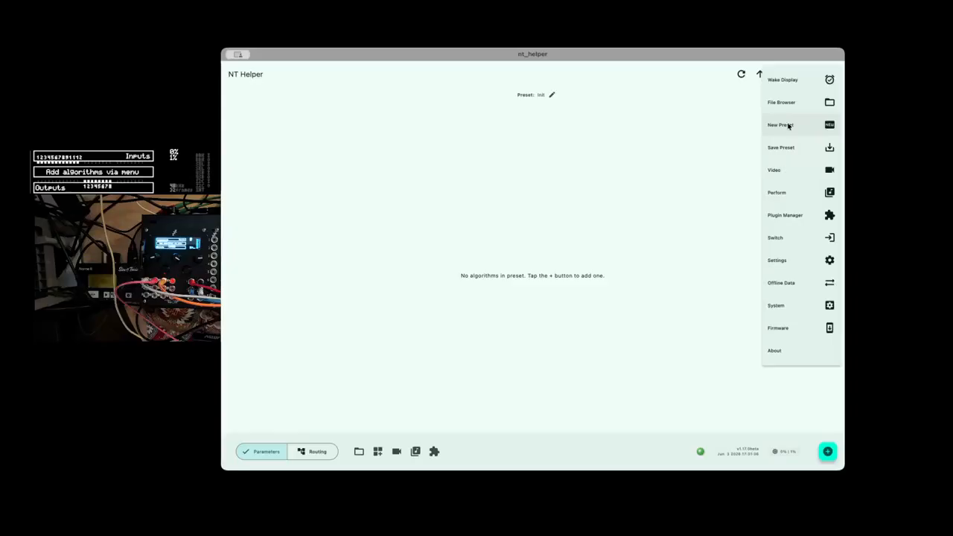
pyautogui.click(538, 150)
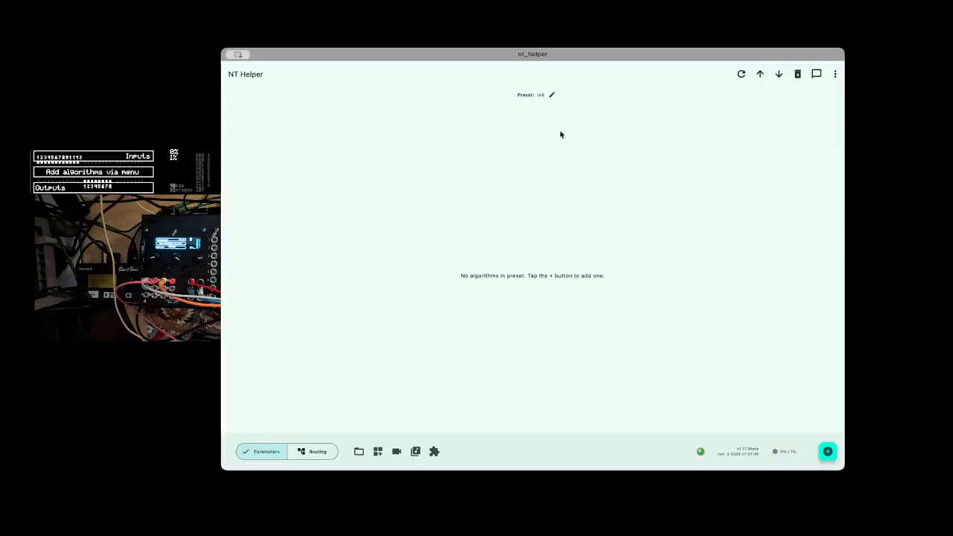
pyautogui.click(552, 94)
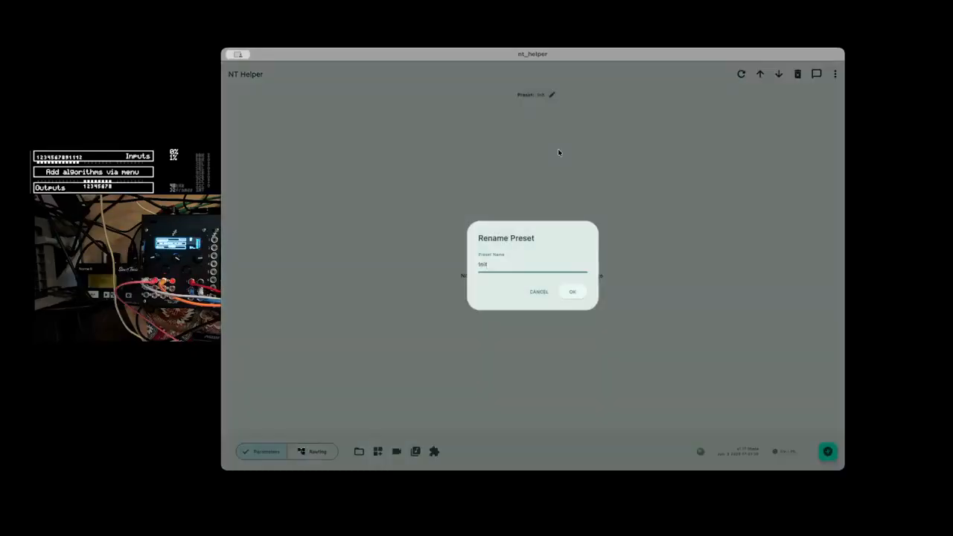
pyautogui.press('BackSpace')
pyautogui.press('BackSpace')
pyautogui.press('BackSpace')
pyautogui.press('BackSpace')
pyautogui.write('wqvqweqweq')
pyautogui.press('BackSpace')
pyautogui.press('BackSpace')
pyautogui.press('BackSpace')
pyautogui.press('BackSpace')
pyautogui.press('BackSpace')
pyautogui.press('BackSpace')
pyautogui.press('BackSpace')
pyautogui.press('BackSpace')
pyautogui.press('BackSpace')
pyautogui.press('BackSpace')
pyautogui.click(538, 290)
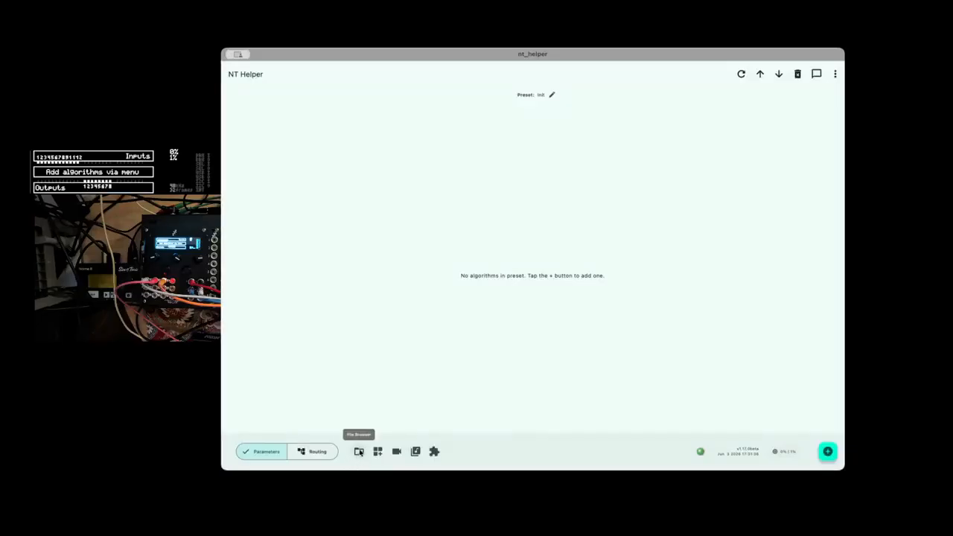
# - Load the Lorenz Sequence.json preset from the Community folder inside presets
pyautogui.click(358, 451)
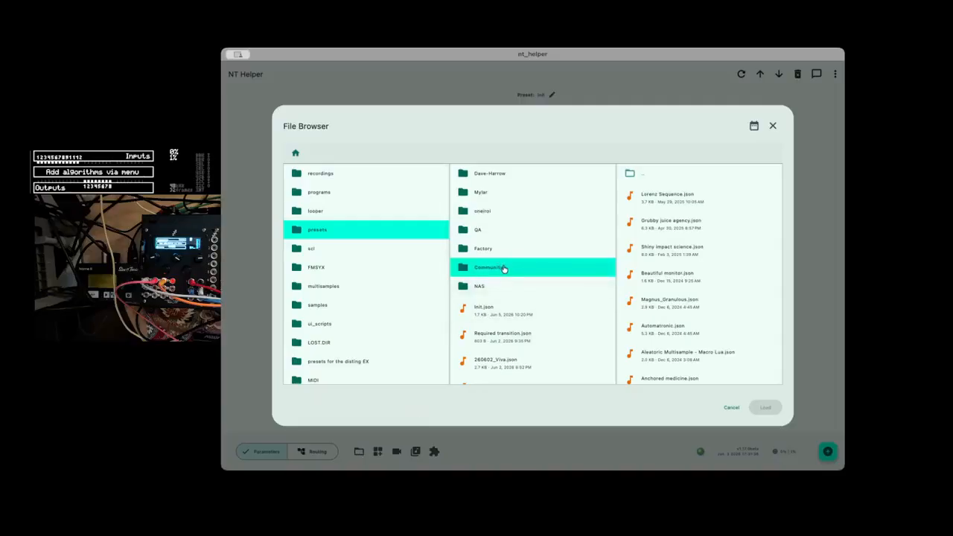
pyautogui.click(673, 197)
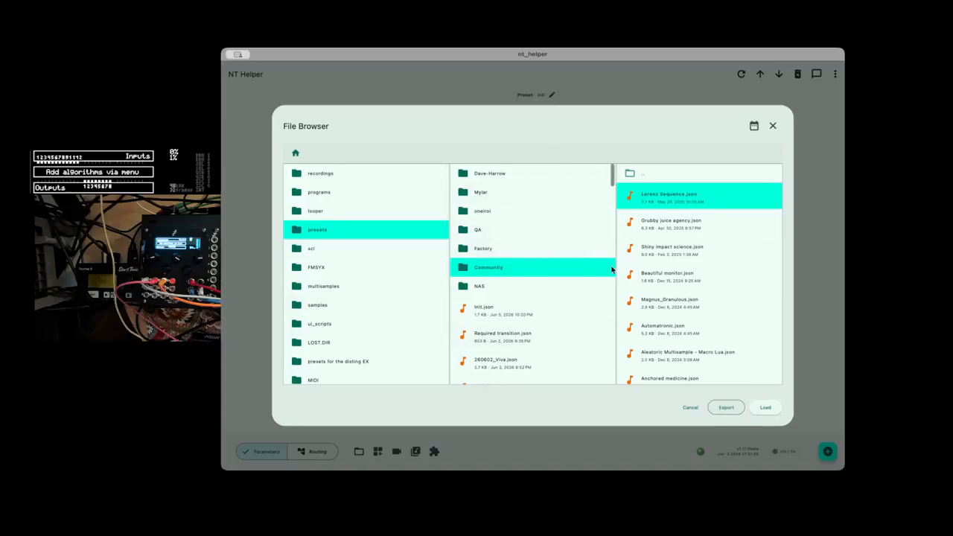
pyautogui.click(765, 408)
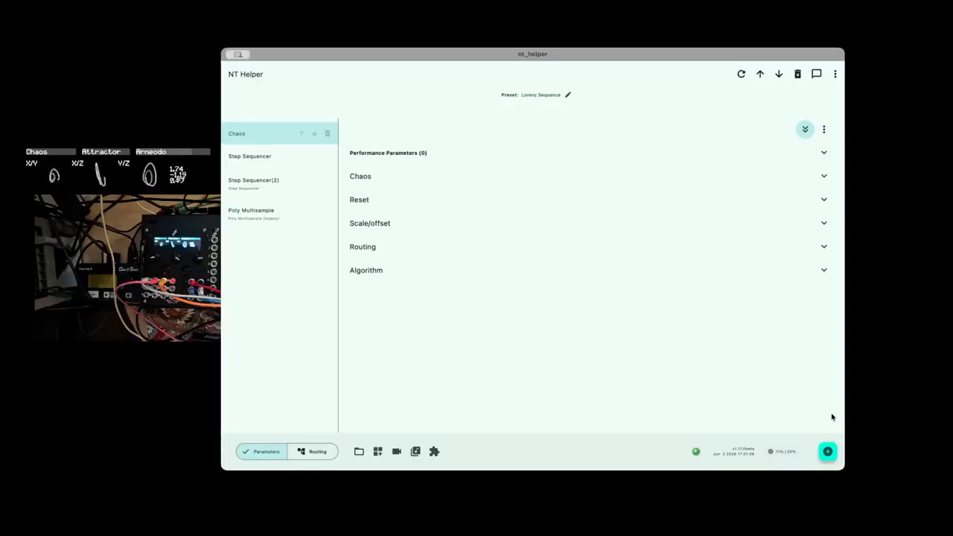
# - Create a new preset, discarding the current one without saving it
pyautogui.click(834, 74)
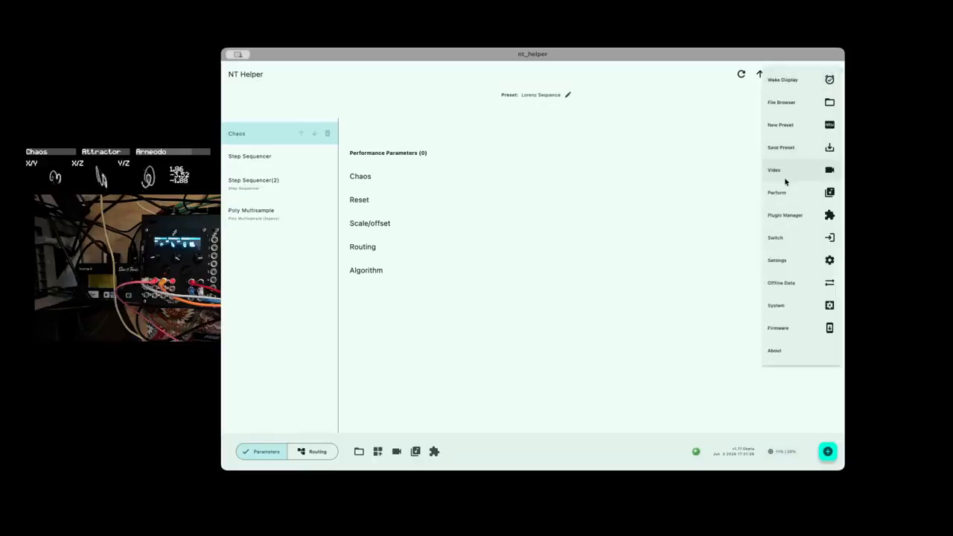
pyautogui.click(786, 125)
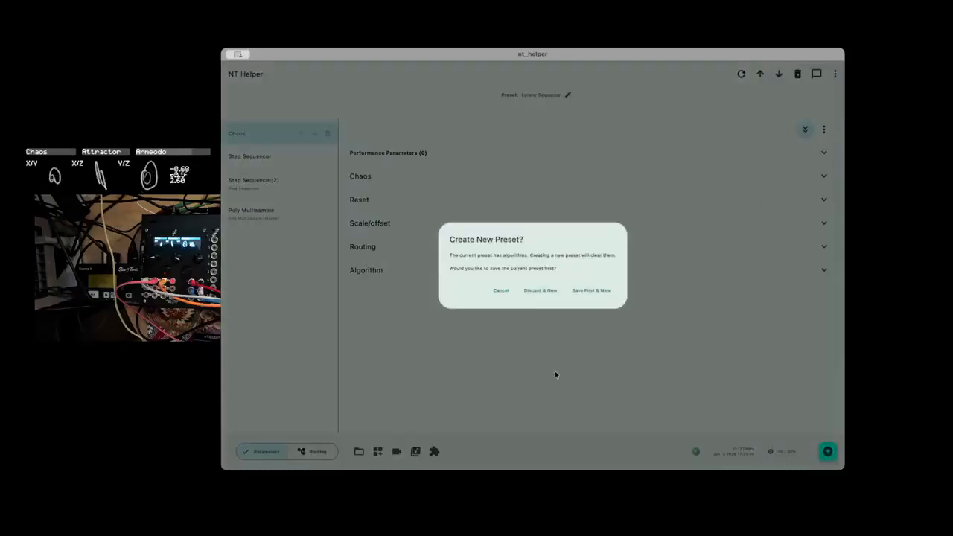
pyautogui.click(541, 291)
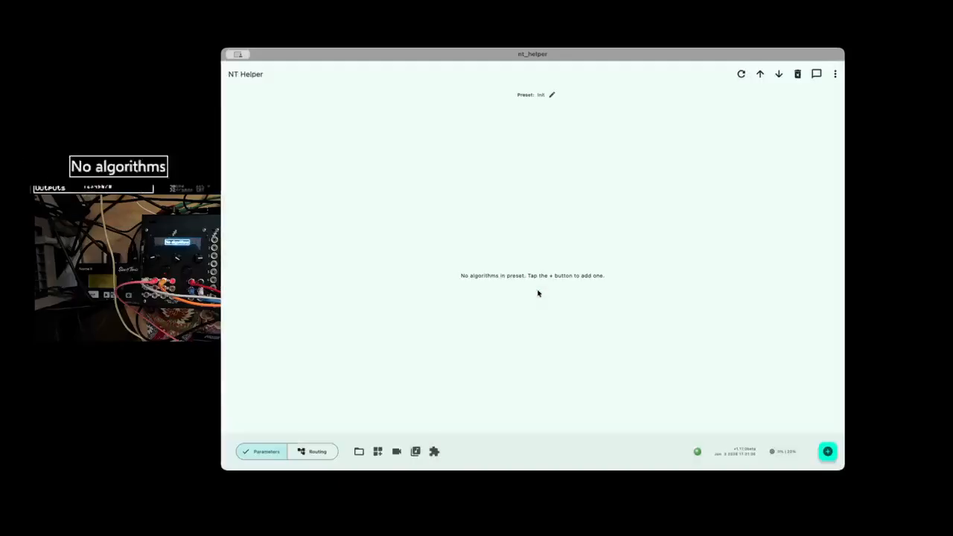
pyautogui.click(834, 75)
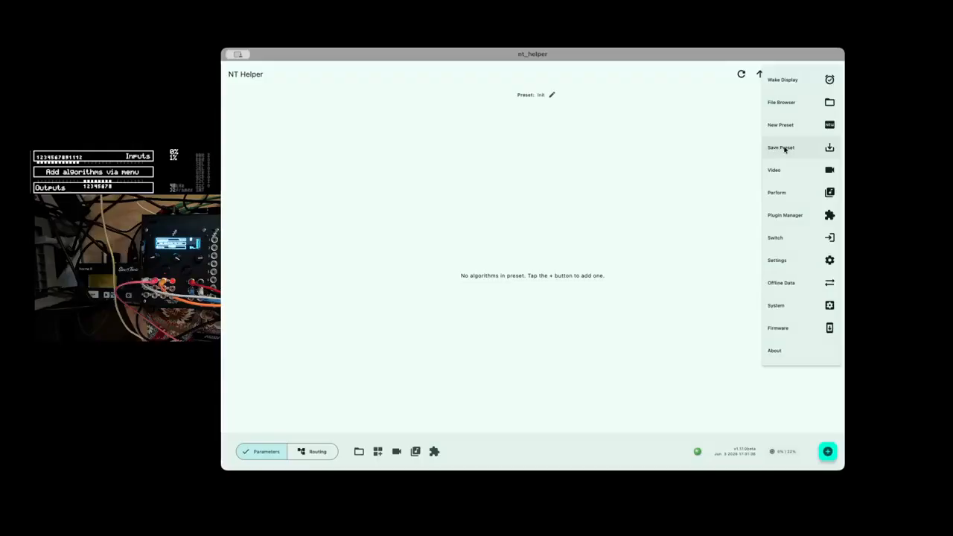
pyautogui.click(685, 208)
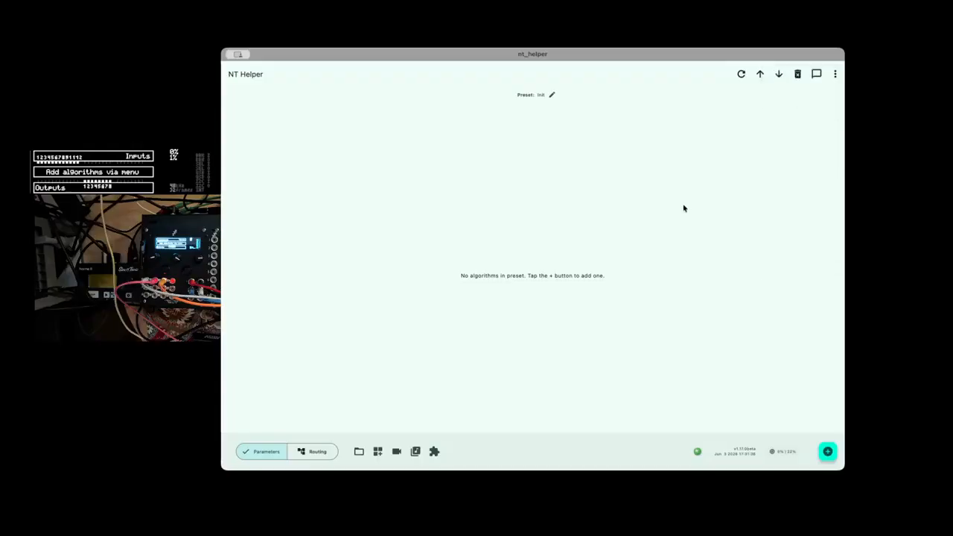
# - Rename the new empty preset as temp
pyautogui.click(553, 95)
pyautogui.press('BackSpace')
pyautogui.press('BackSpace')
pyautogui.press('BackSpace')
pyautogui.press('BackSpace')
pyautogui.write('temp')
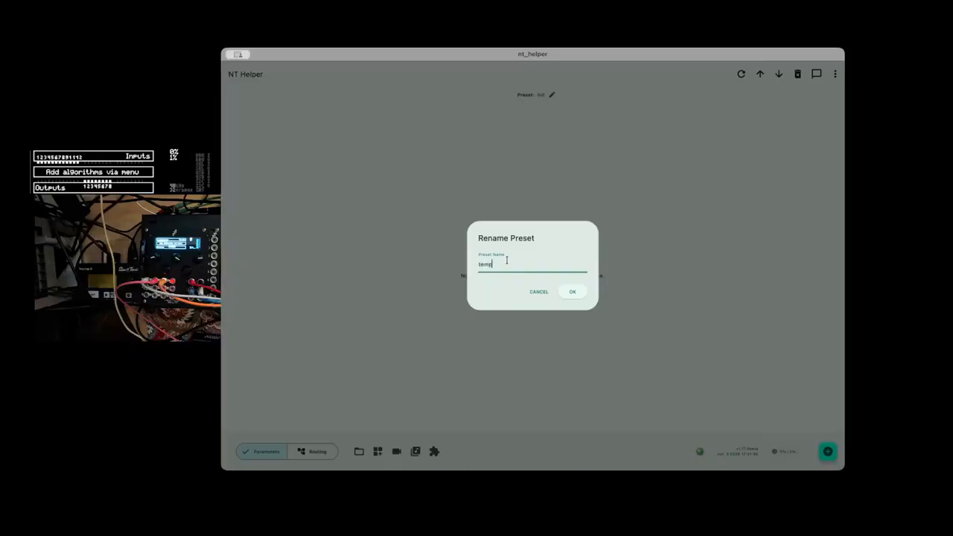
pyautogui.press('Return')
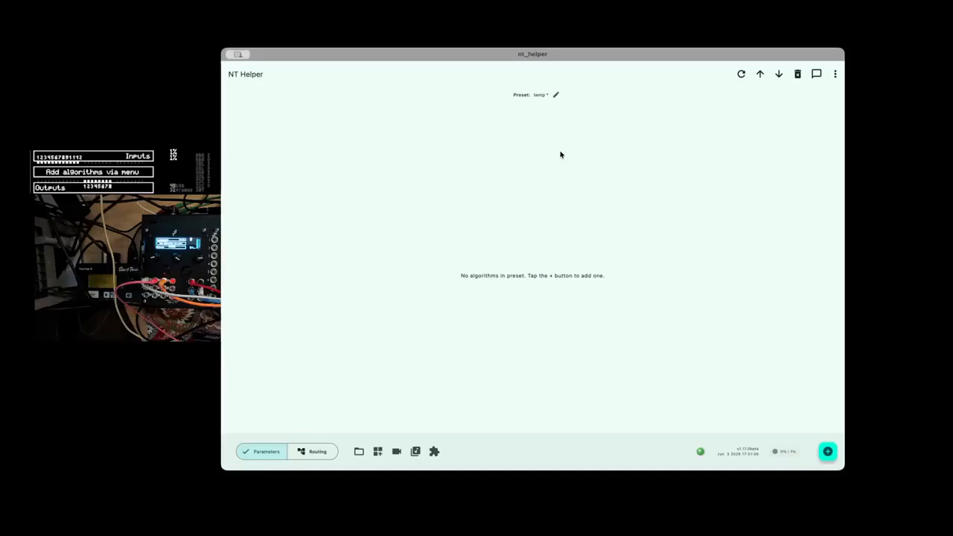
# - Save the renamed preset and look through the list of keyboard shortcuts
pyautogui.hotkey('ctrl', 's')
pyautogui.press('super+slash')
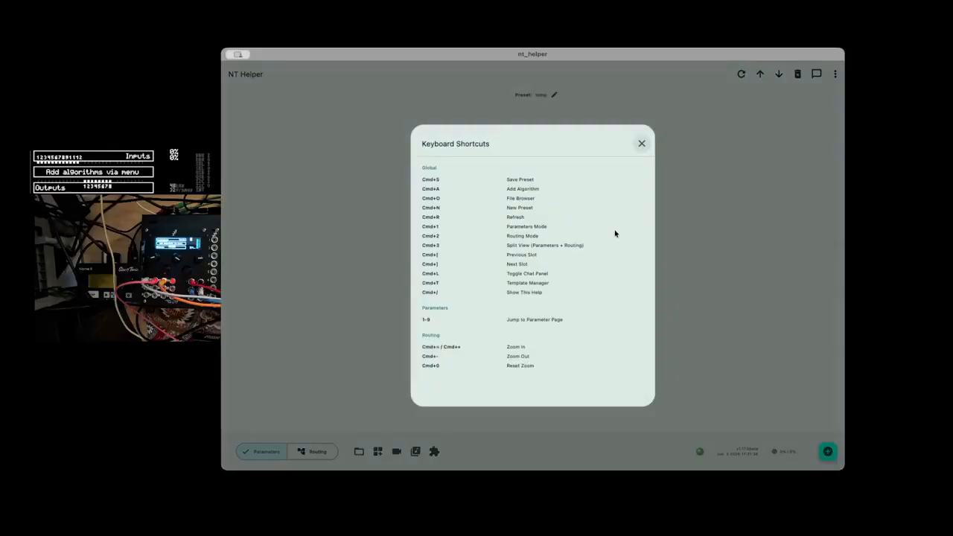
pyautogui.press('Escape')
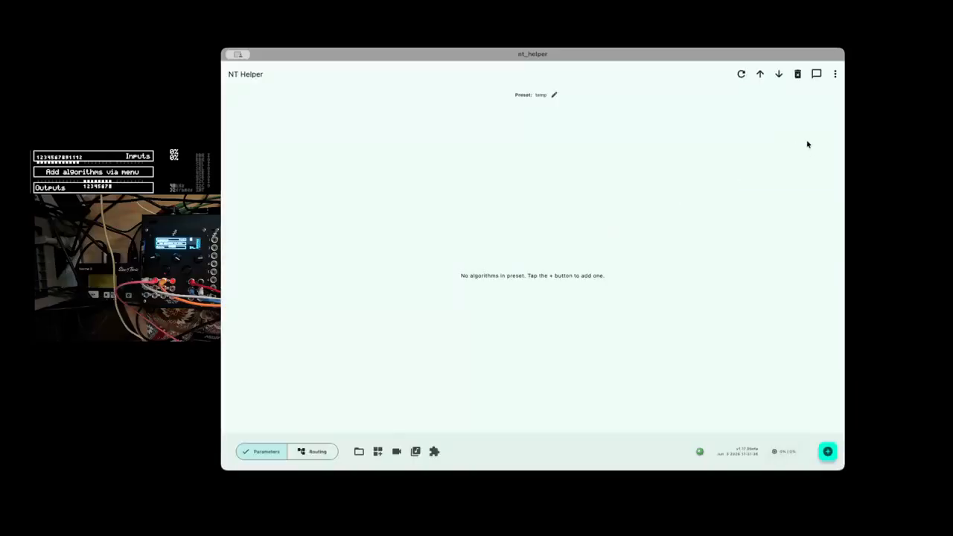
# - Show the chat panel and set its LLM provider to Anthropic in the chat settings
pyautogui.click(816, 73)
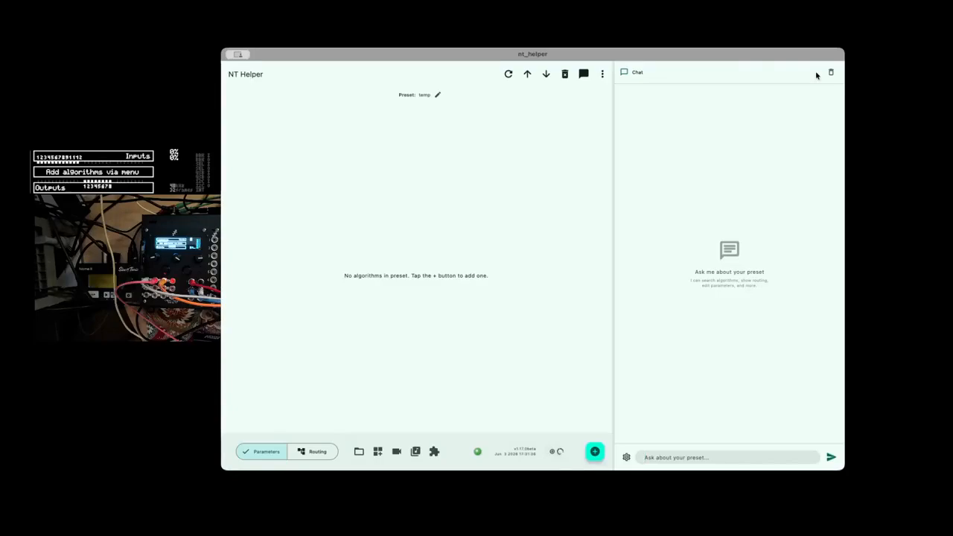
pyautogui.click(650, 457)
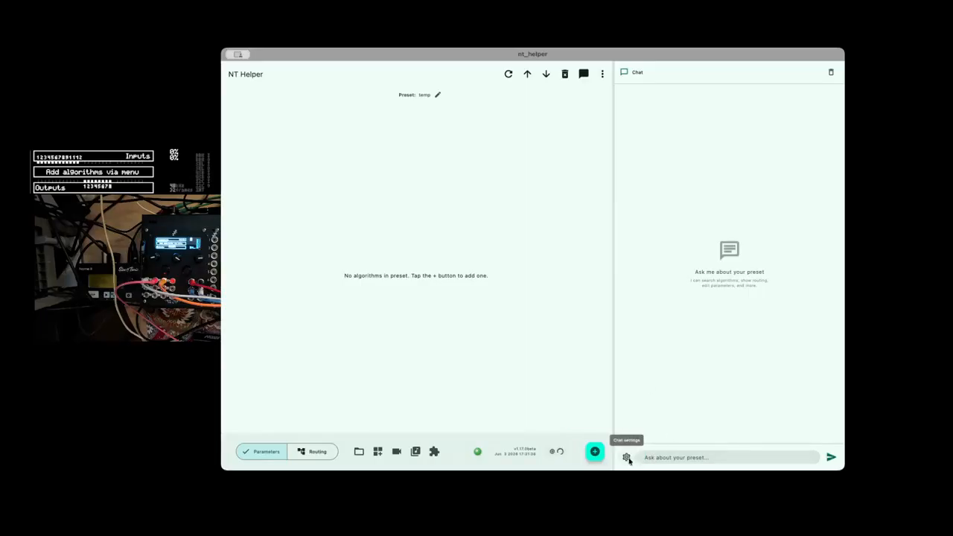
pyautogui.click(625, 457)
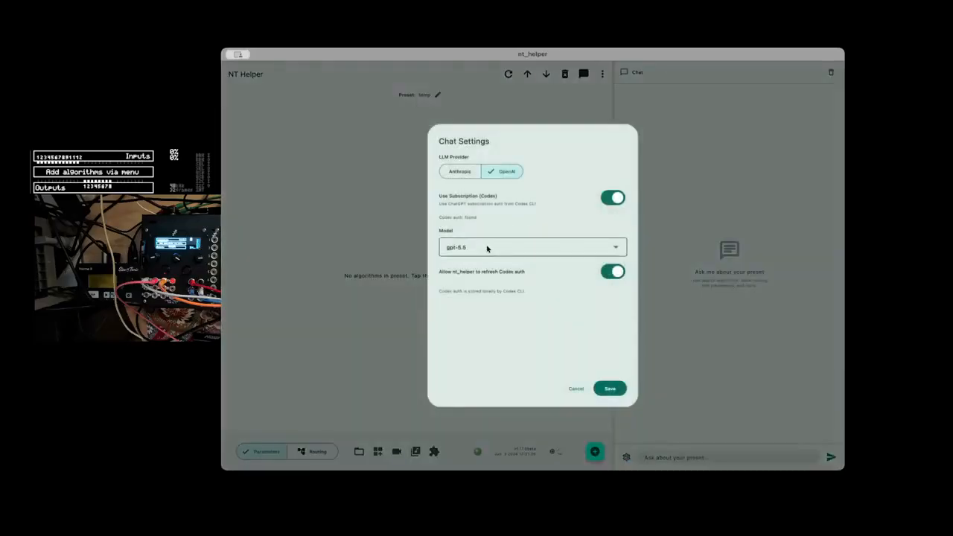
pyautogui.click(460, 173)
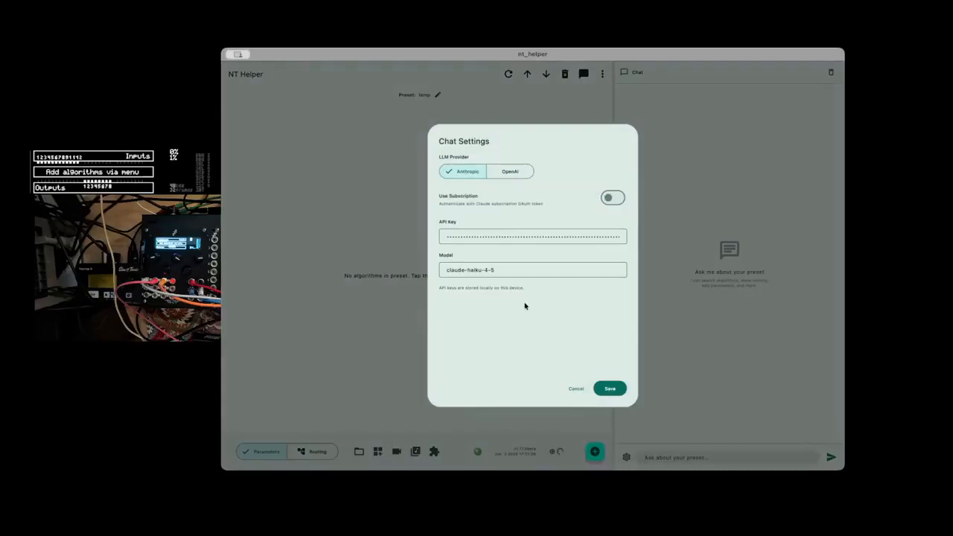
pyautogui.click(610, 389)
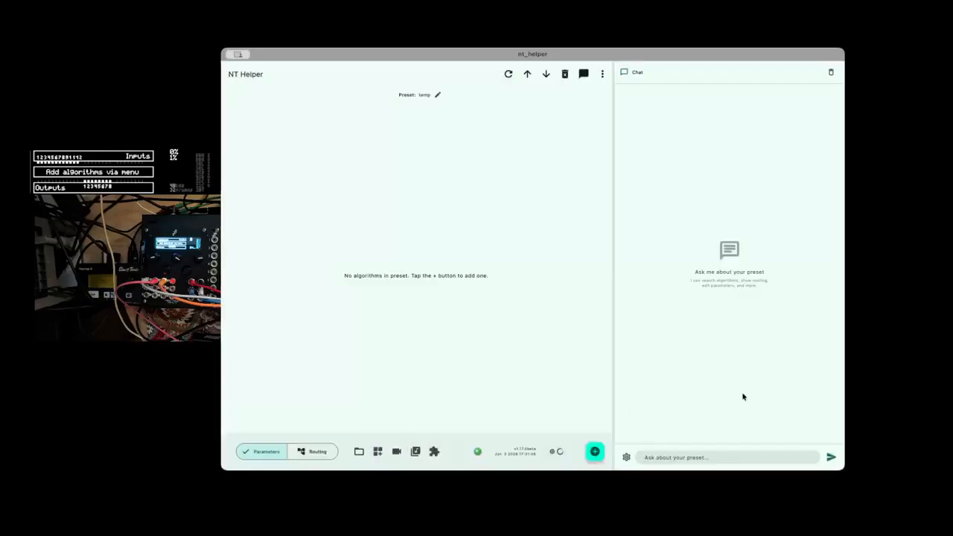
# - Send the message "Hello?" to the chat assistant
pyautogui.click(649, 457)
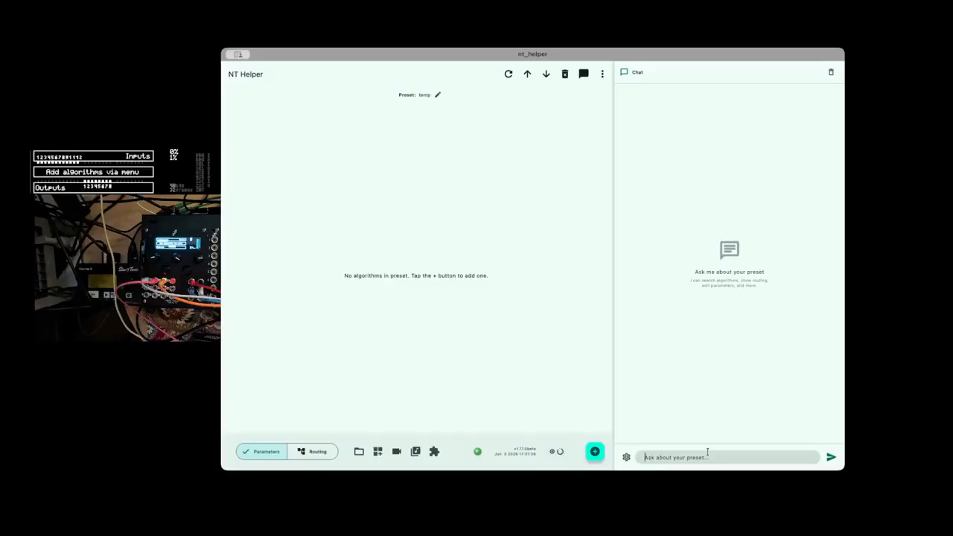
pyautogui.write('Hello!')
pyautogui.press('Return')
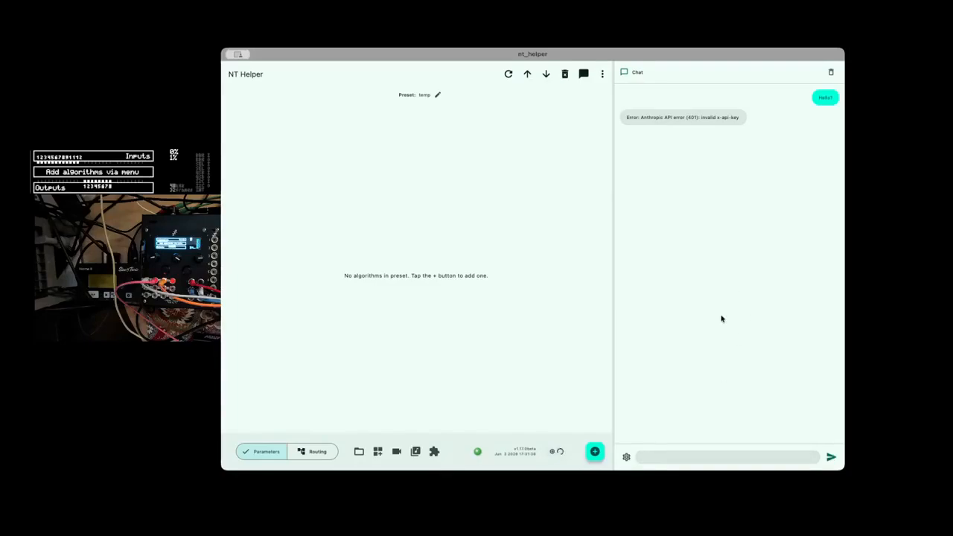
# - Enable Use Subscription for the Anthropic provider and save the chat settings
pyautogui.click(625, 456)
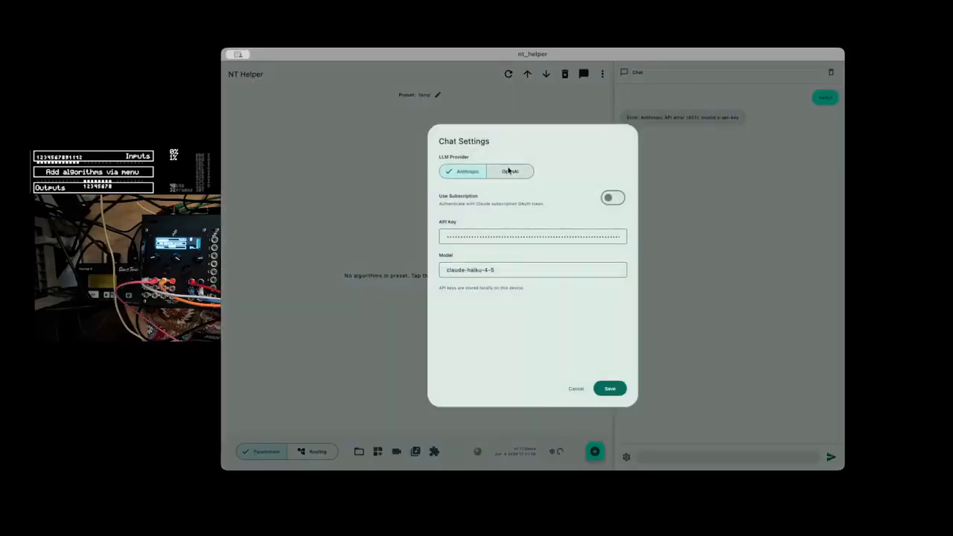
pyautogui.click(611, 197)
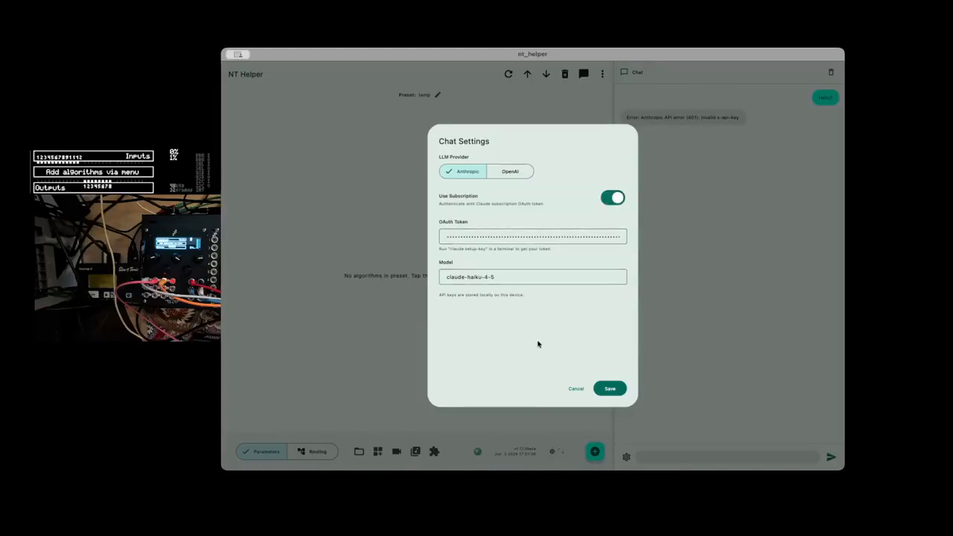
pyautogui.click(610, 388)
# - Send "Hello?" to the chat assistant again, using the subscription authentication
pyautogui.click(661, 453)
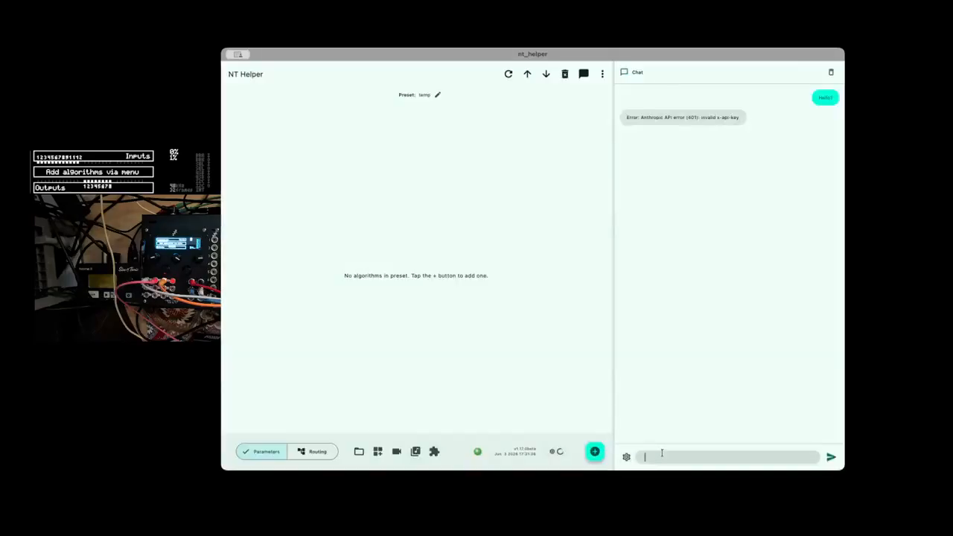
pyautogui.write('Hello!')
pyautogui.press('Return')
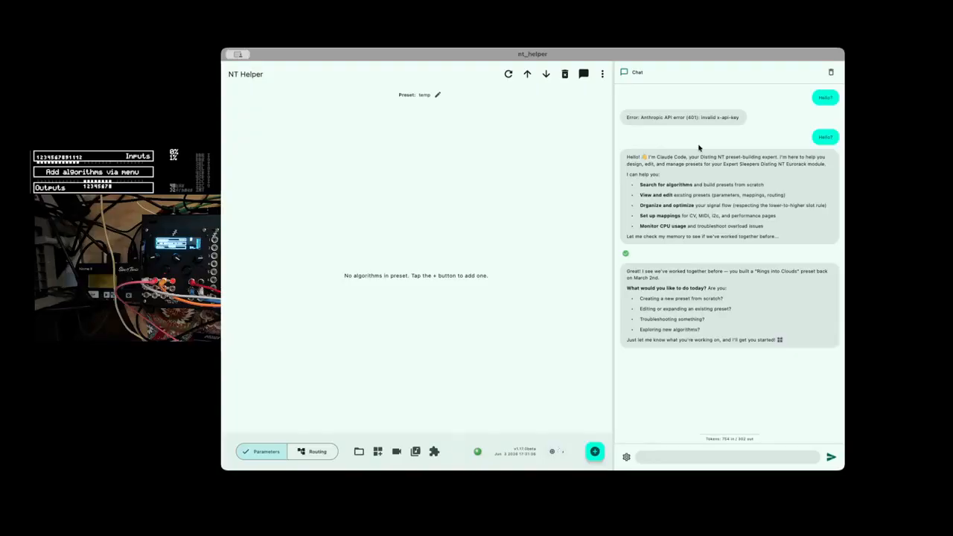
# - Hide and reshow the chat panel, and review its provider settings without saving changes
pyautogui.click(583, 74)
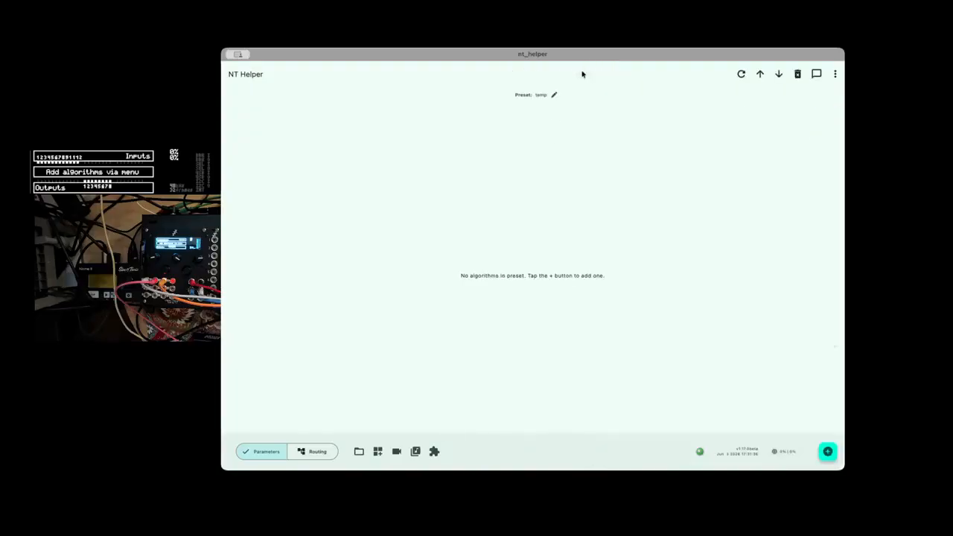
pyautogui.click(816, 74)
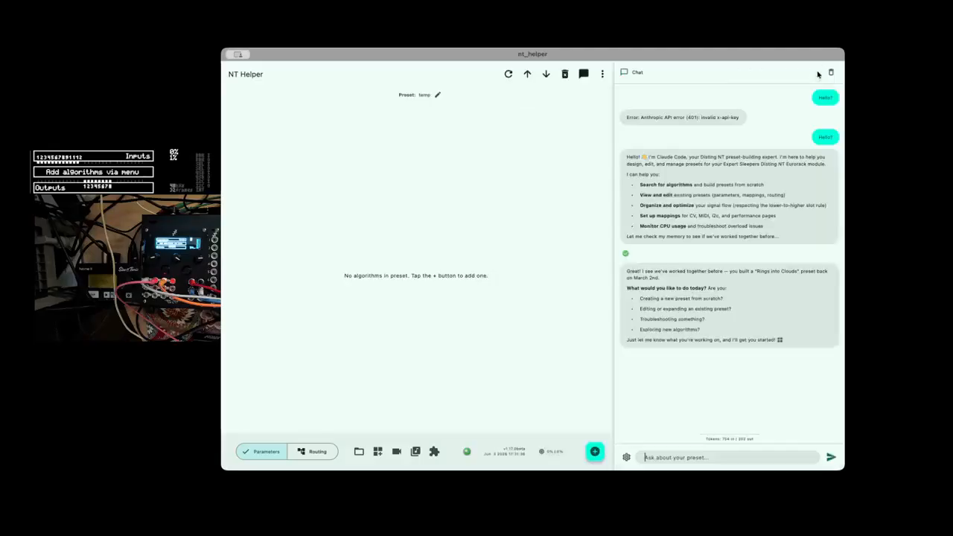
pyautogui.click(625, 457)
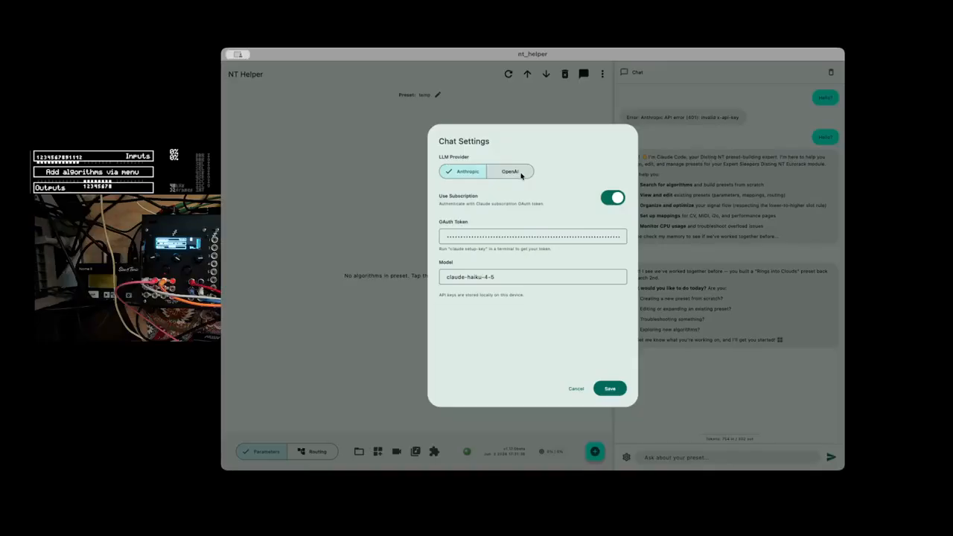
pyautogui.click(575, 388)
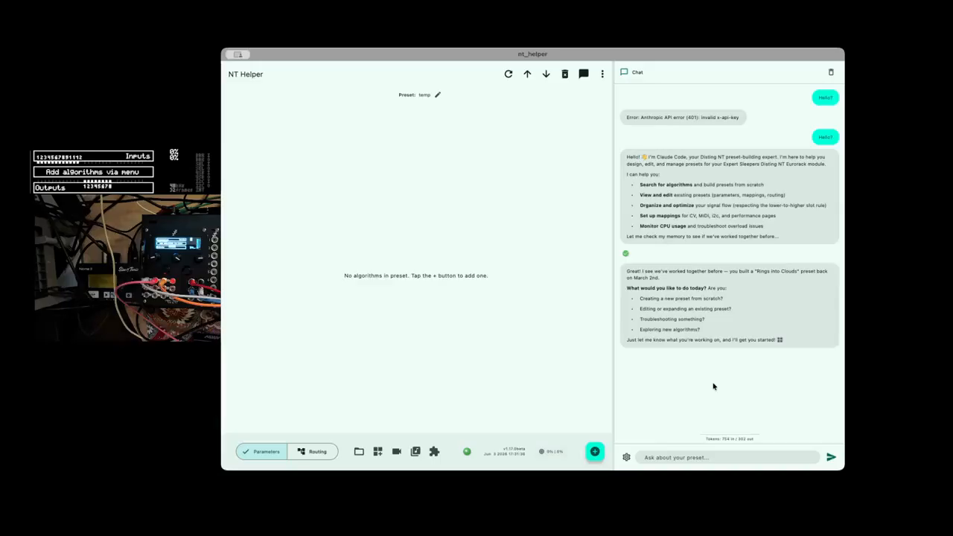
# - Load the community preset Lorenz Sequence.json while keeping the chat panel open
pyautogui.click(359, 451)
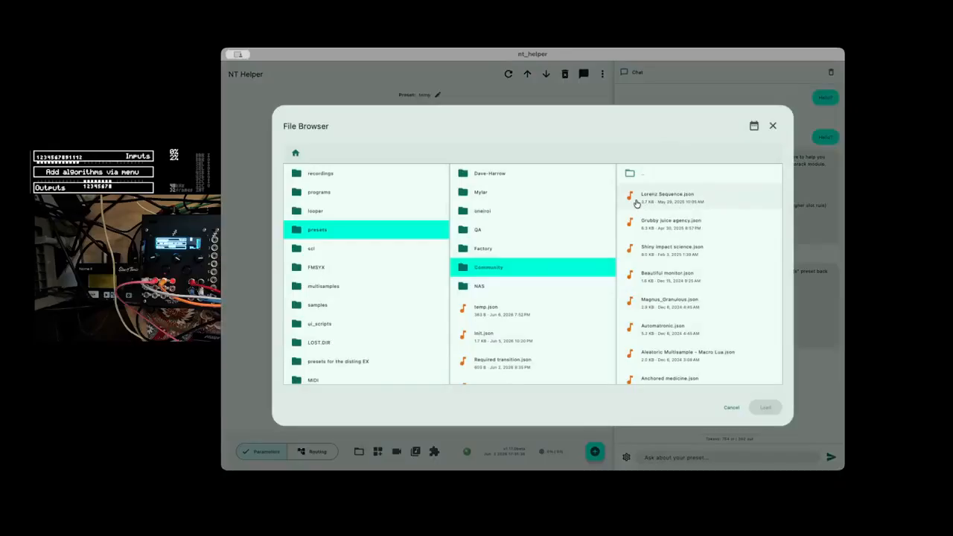
pyautogui.click(659, 198)
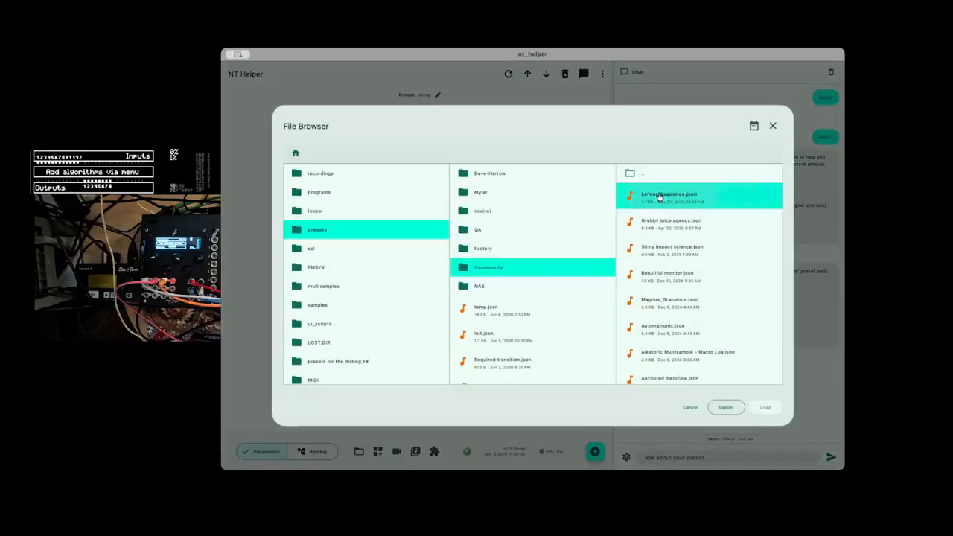
pyautogui.click(764, 408)
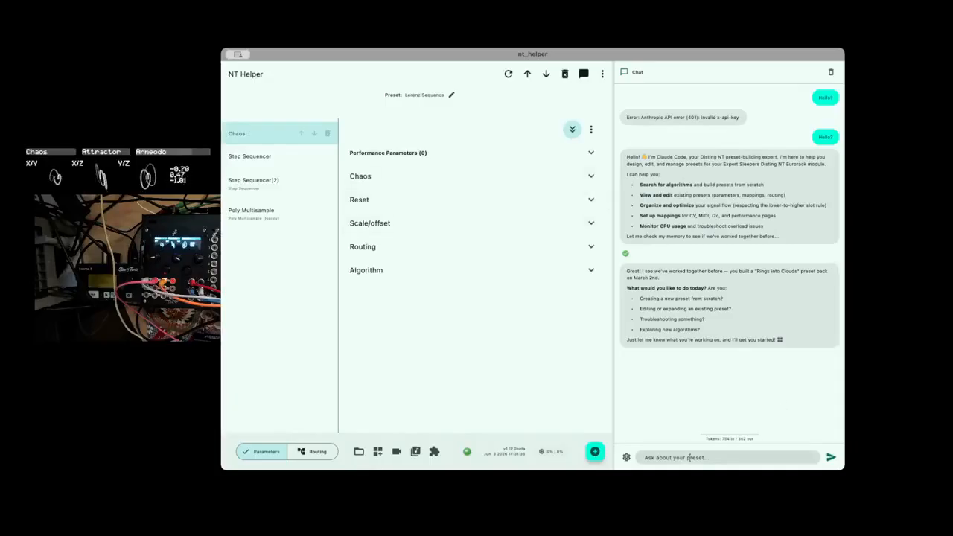
# - Ask the chat assistant "What are the inputs and outputs of this preset?"
pyautogui.write('What are the inputs and outputs of the')
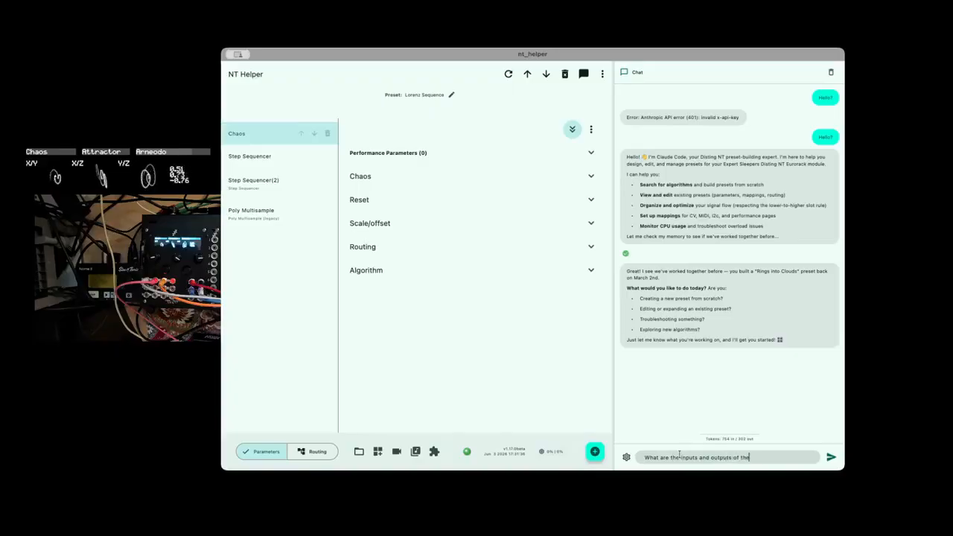
pyautogui.press('BackSpace')
pyautogui.write('is preset?')
pyautogui.press('Return')
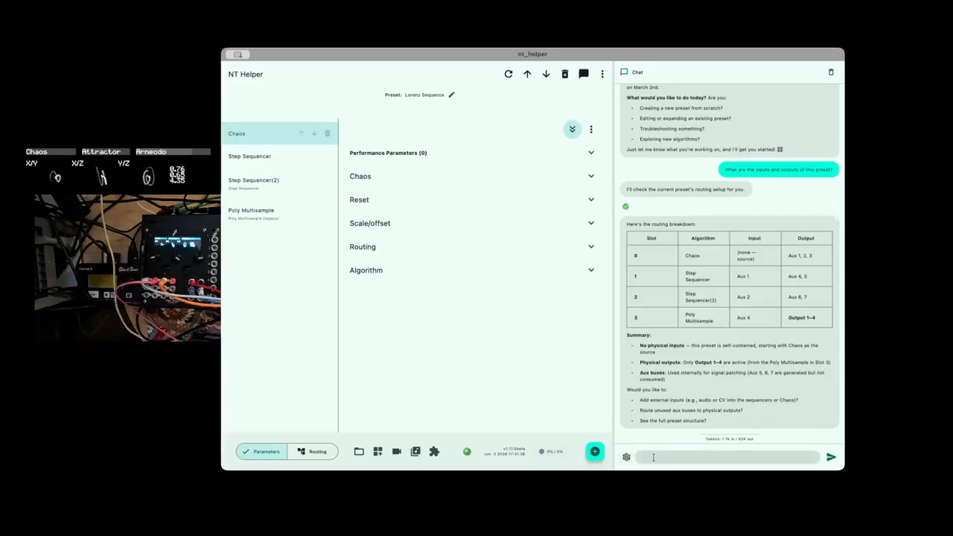
# - Ask the chat assistant to "Make a new preset" and answer its follow-up question with "Blank"
pyautogui.write('Make a new preset')
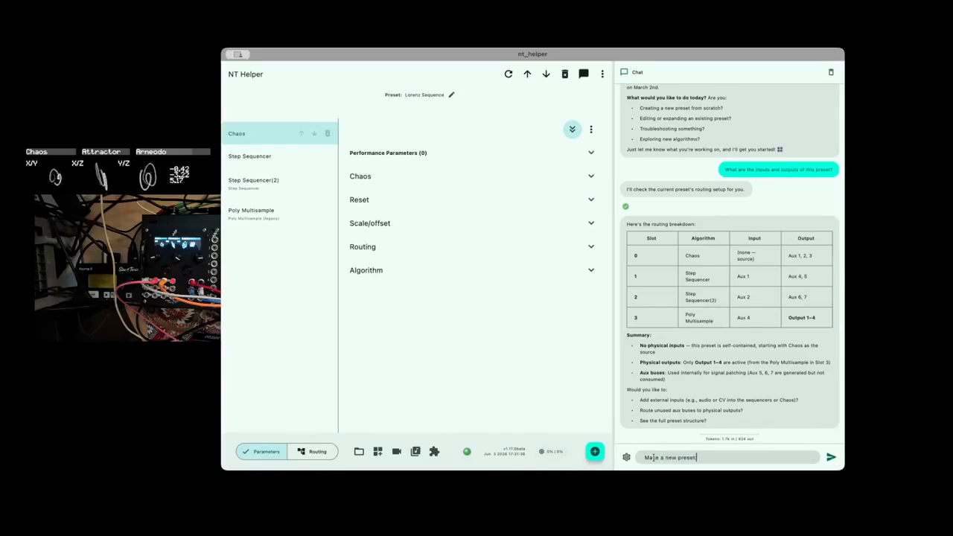
pyautogui.press('Return')
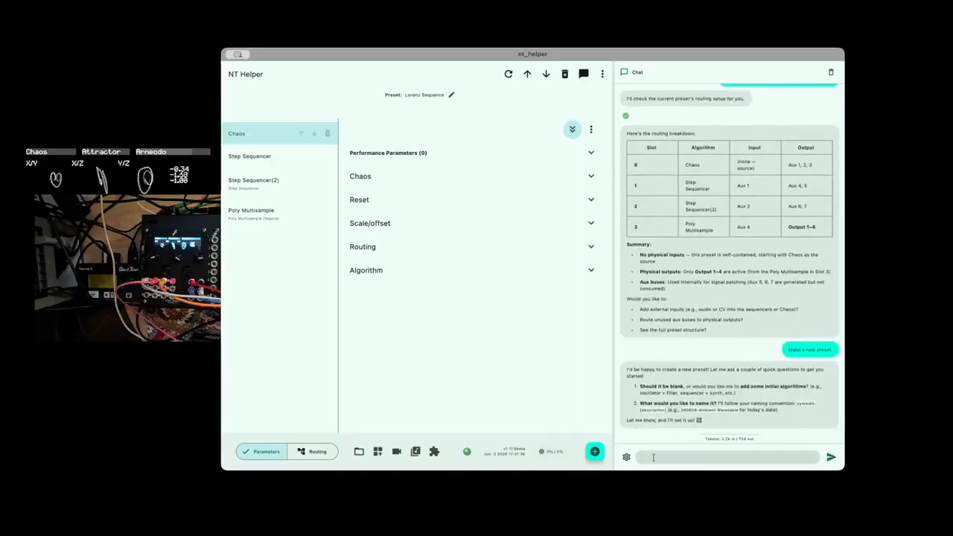
pyautogui.write('Bla')
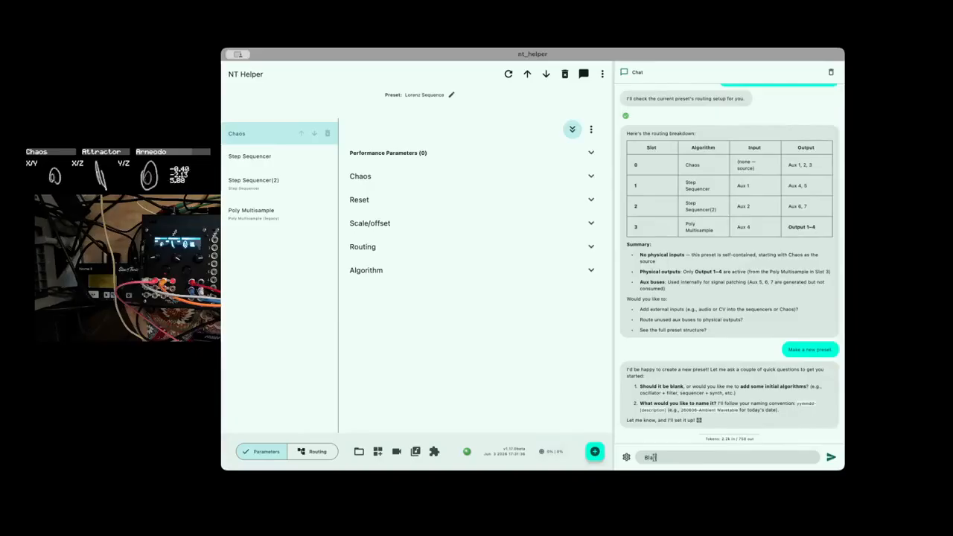
pyautogui.write('nk')
pyautogui.press('Return')
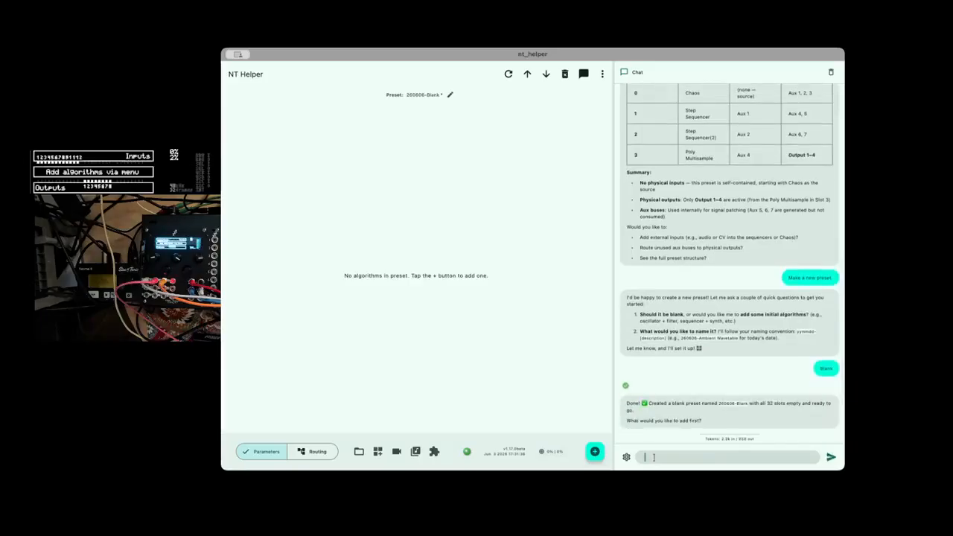
# - Add the Poly Lofi plugin algorithm to the blank preset
pyautogui.click(594, 451)
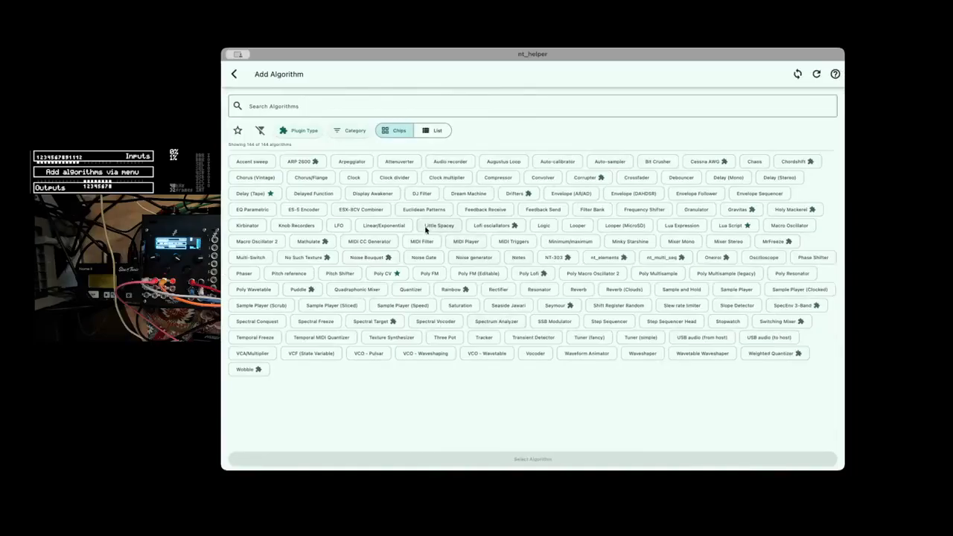
pyautogui.click(529, 274)
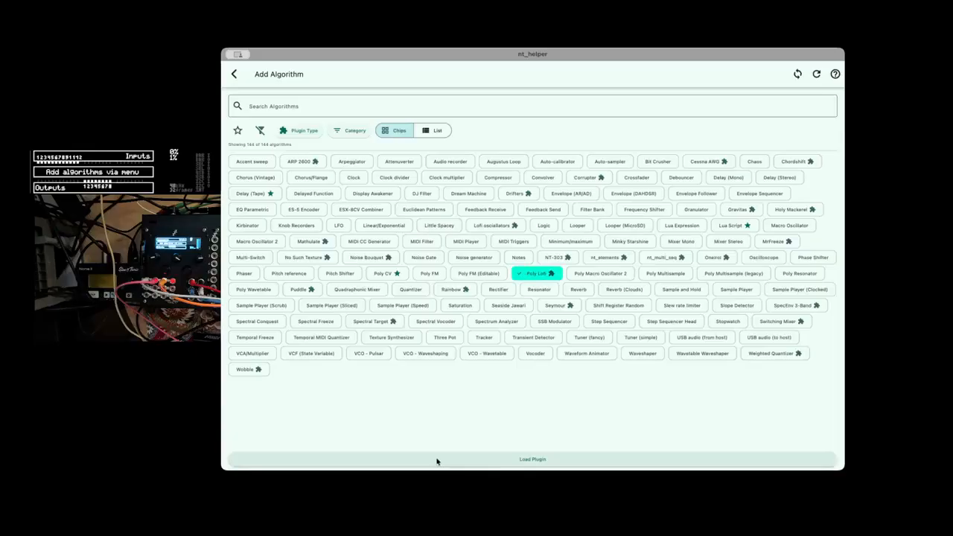
pyautogui.click(477, 462)
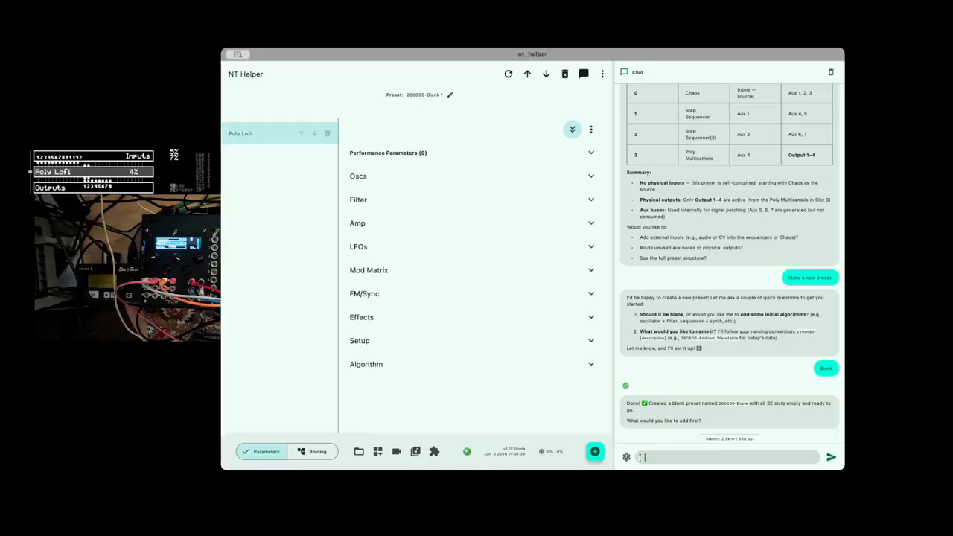
# - Examine Poly Lofi's Oscs, Filter, Amp and LFOs parameter groups, collapsing each one after viewing it
pyautogui.click(380, 180)
pyautogui.click(379, 180)
pyautogui.click(390, 201)
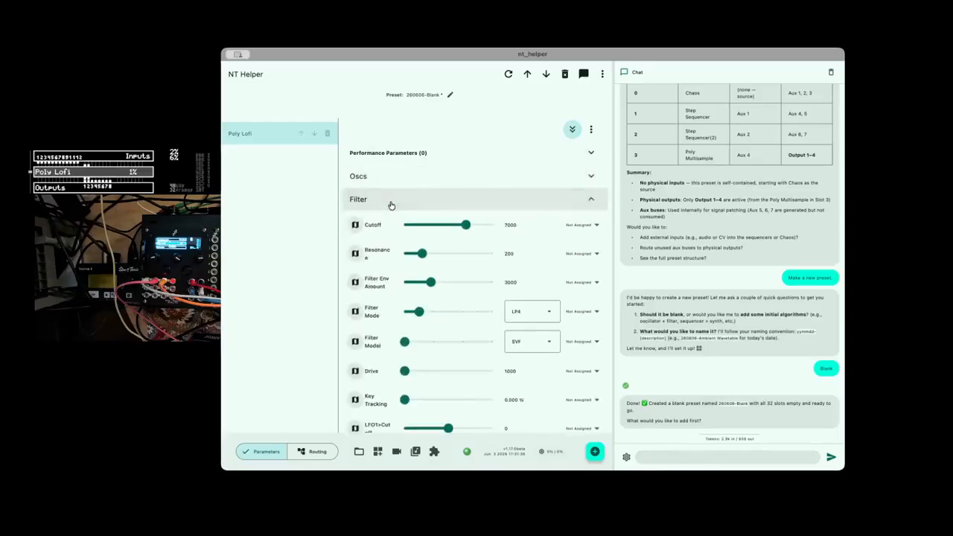
pyautogui.click(390, 201)
pyautogui.click(392, 223)
pyautogui.click(392, 225)
pyautogui.click(385, 247)
pyautogui.click(386, 248)
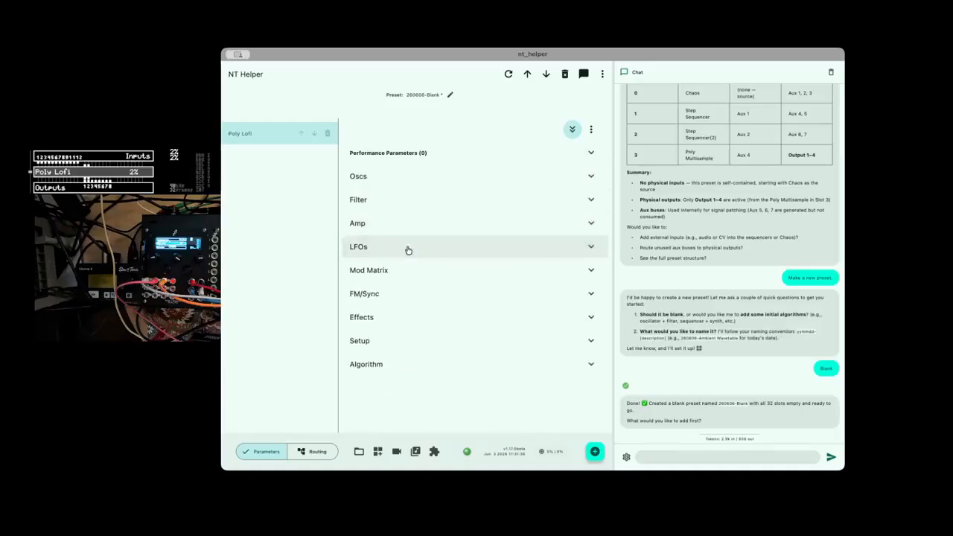
# - Send the chat assistant the request "Please make a poly lofi preset that sounds stellar"
pyautogui.click(659, 457)
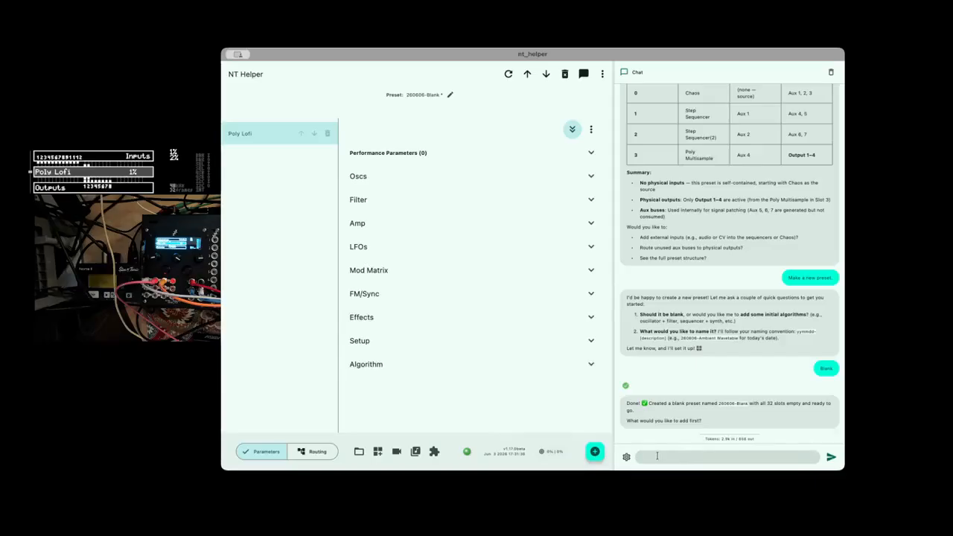
pyautogui.write('Please make a poly lofi preset thi')
pyautogui.write('t sounds ste')
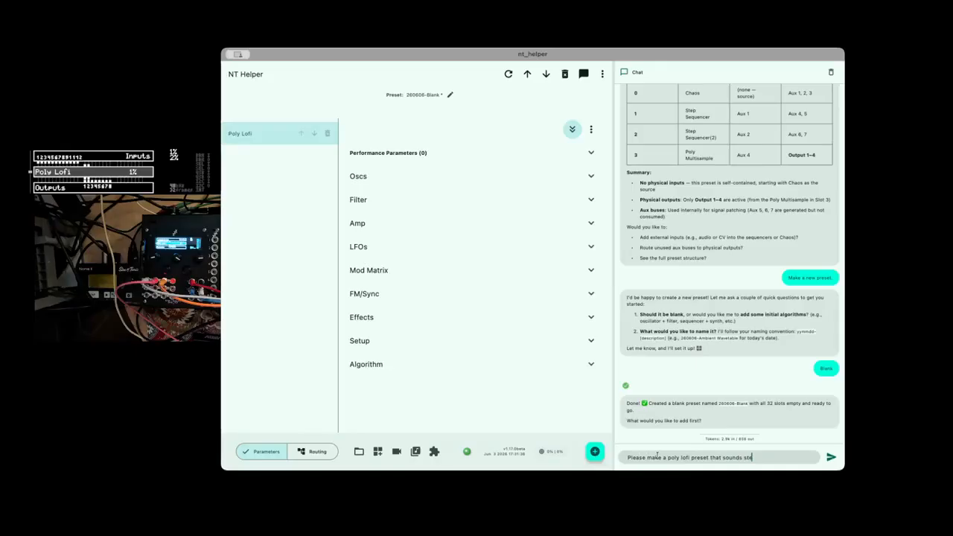
pyautogui.write('llar')
pyautogui.press('Return')
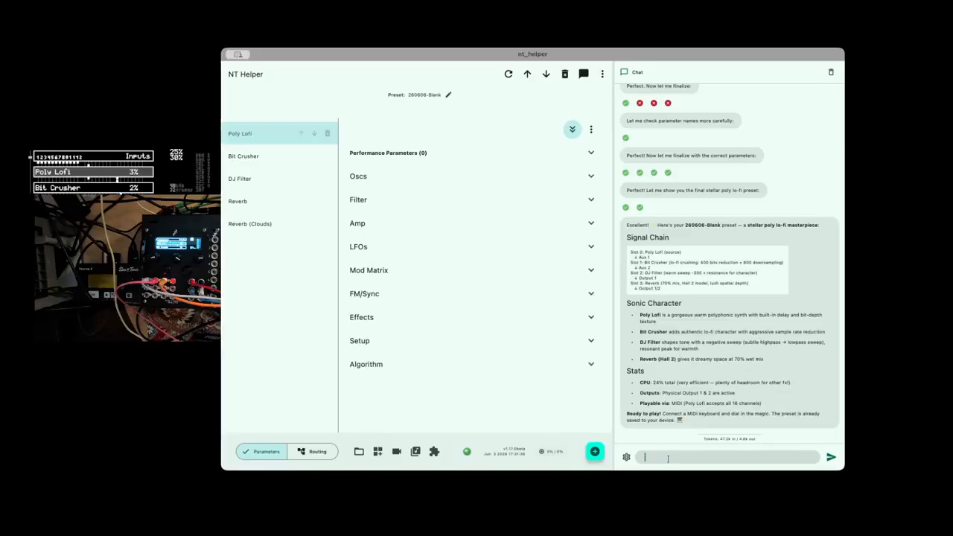
# - Send the chat request "How about something airy and beautiful, maybe a couple octaves up from that?"
pyautogui.write('j')
pyautogui.write('cow about so')
pyautogui.write('mething')
pyautogui.write(' a')
pyautogui.write('iry and be')
pyautogui.write('au')
pyautogui.write('tiful, ma')
pyautogui.write('ybe')
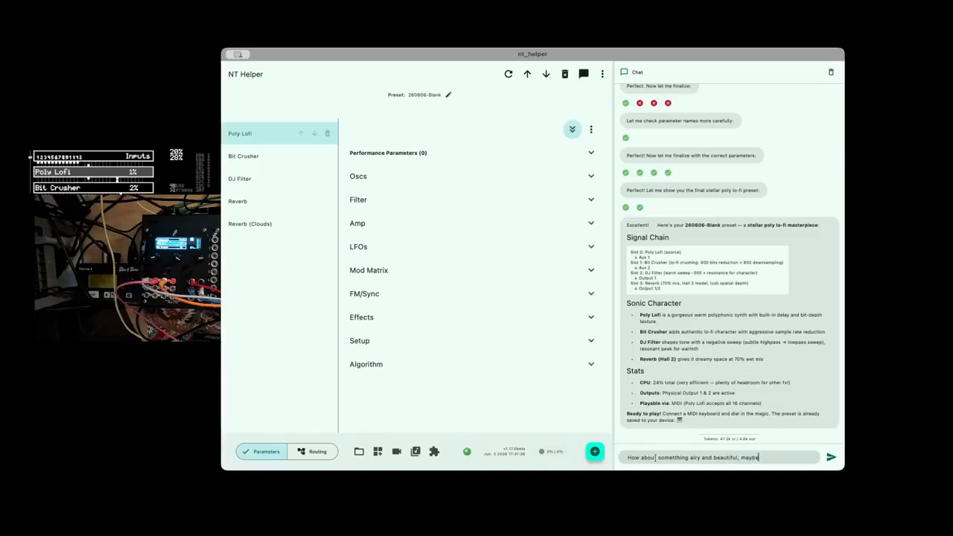
pyautogui.write(' a couple ecra')
pyautogui.press('BackSpace')
pyautogui.press('BackSpace')
pyautogui.press('BackSpace')
pyautogui.press('BackSpace')
pyautogui.press('BackSpace')
pyautogui.write('octaces')
pyautogui.press('BackSpace')
pyautogui.press('BackSpace')
pyautogui.press('BackSpace')
pyautogui.write('ves up from that?')
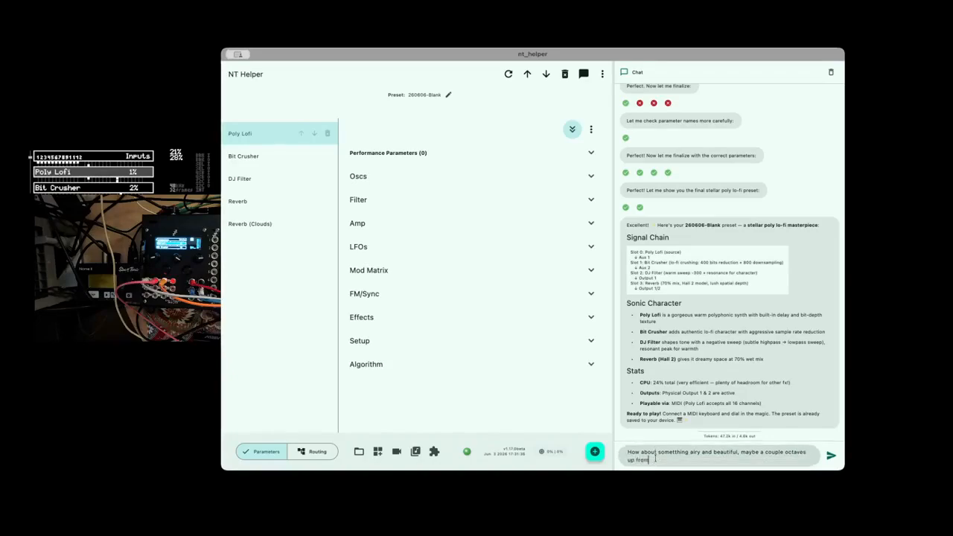
pyautogui.press('Return')
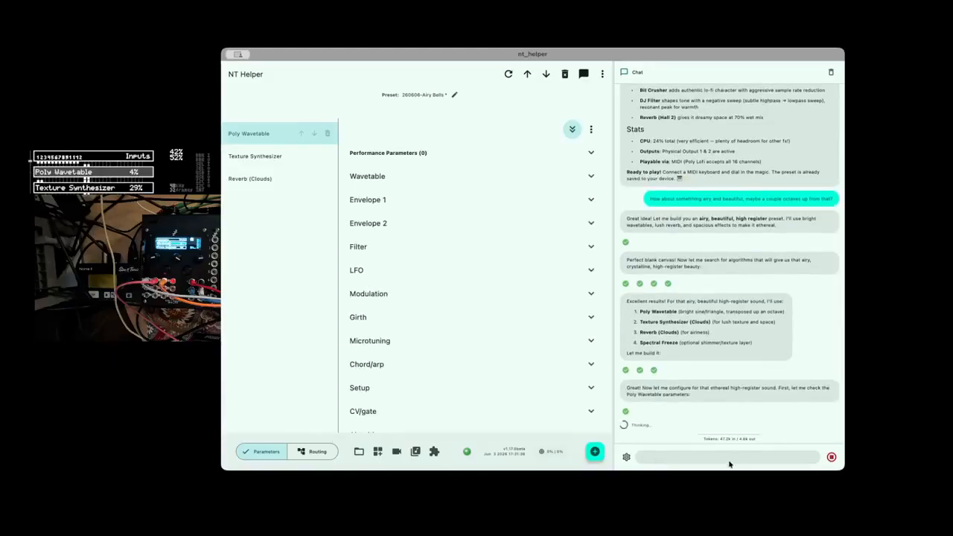
# - Show only the preset's routing diagram, without the parameters, and arrange its nodes automatically
pyautogui.click(327, 452)
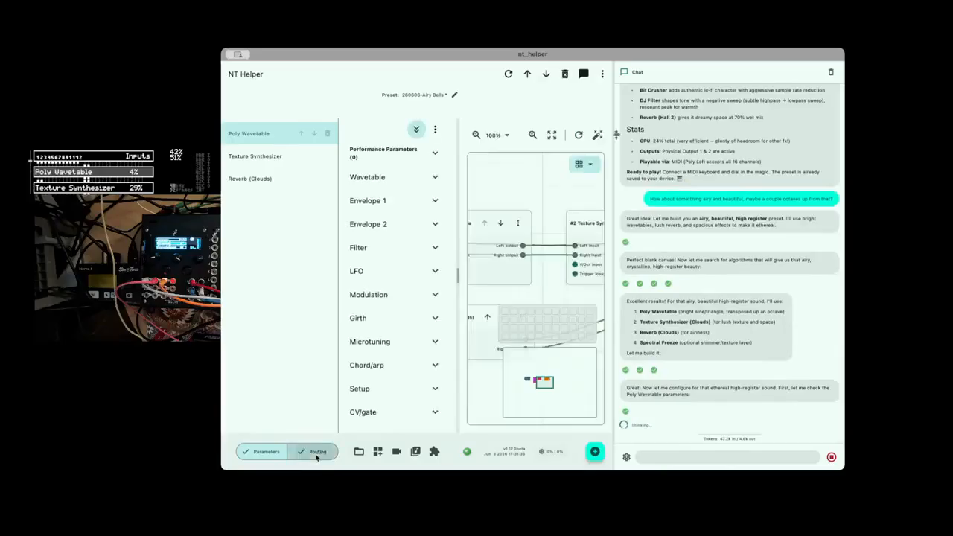
pyautogui.click(255, 452)
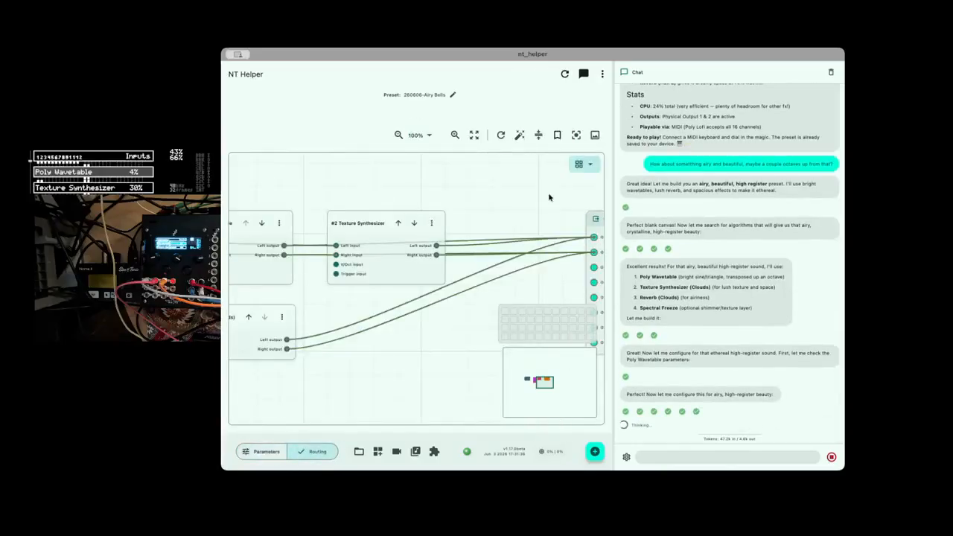
pyautogui.click(399, 135)
pyautogui.click(398, 136)
pyautogui.click(399, 135)
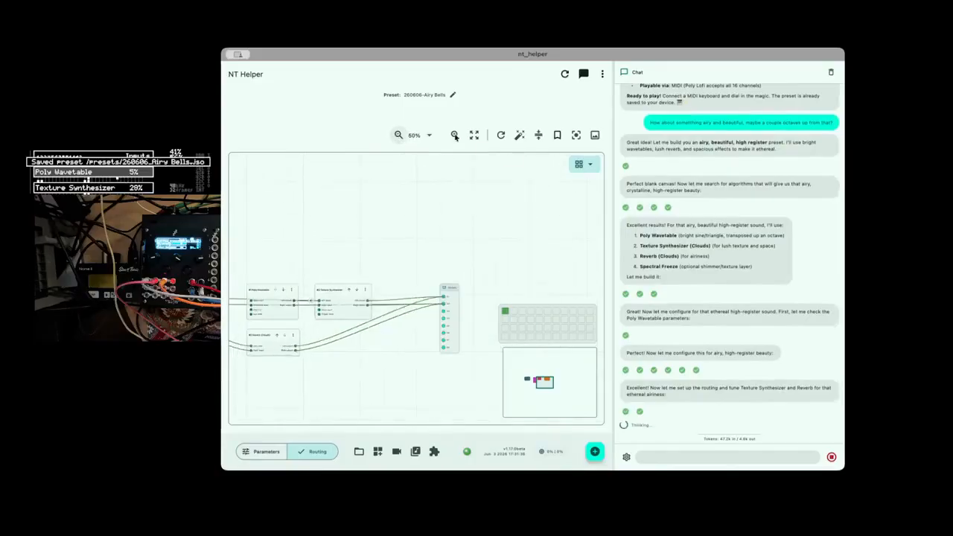
pyautogui.click(519, 135)
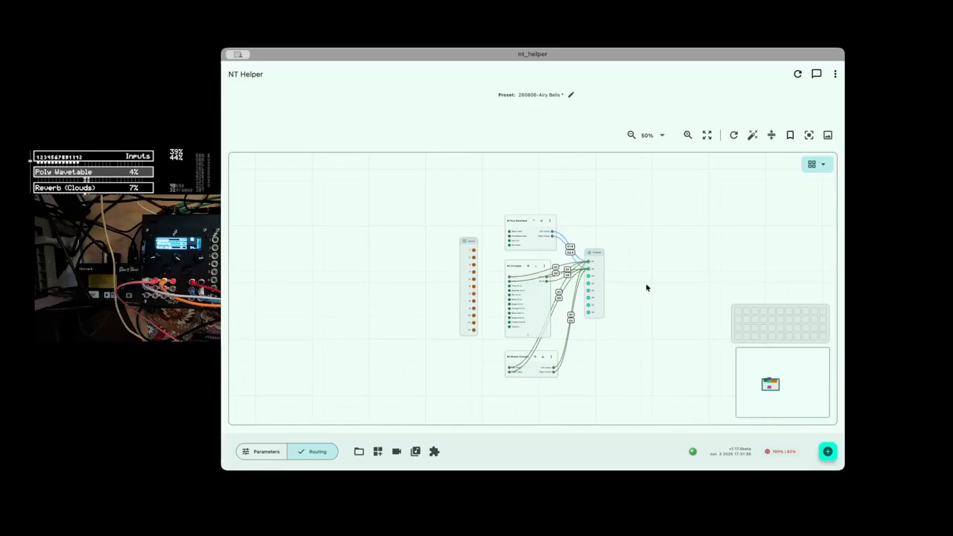
# - Show Poly Wavetable's parameters beside the routing diagram and choose the AKWF_0013 folder as its wavetable
pyautogui.click(530, 227)
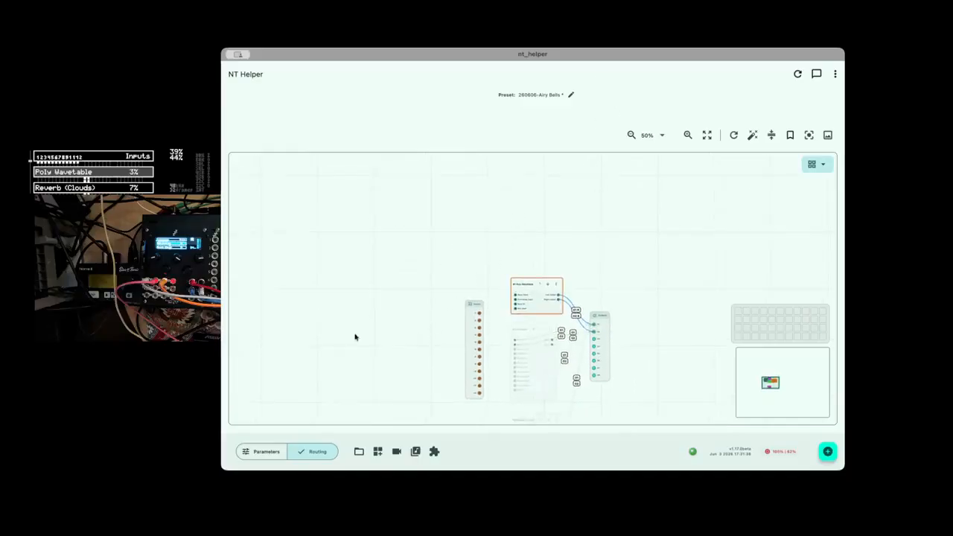
pyautogui.click(272, 451)
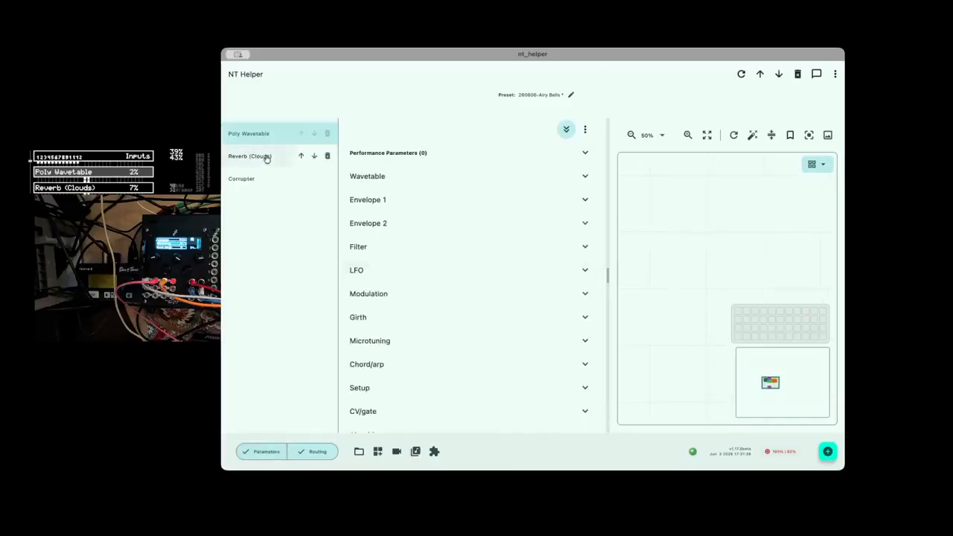
pyautogui.click(376, 176)
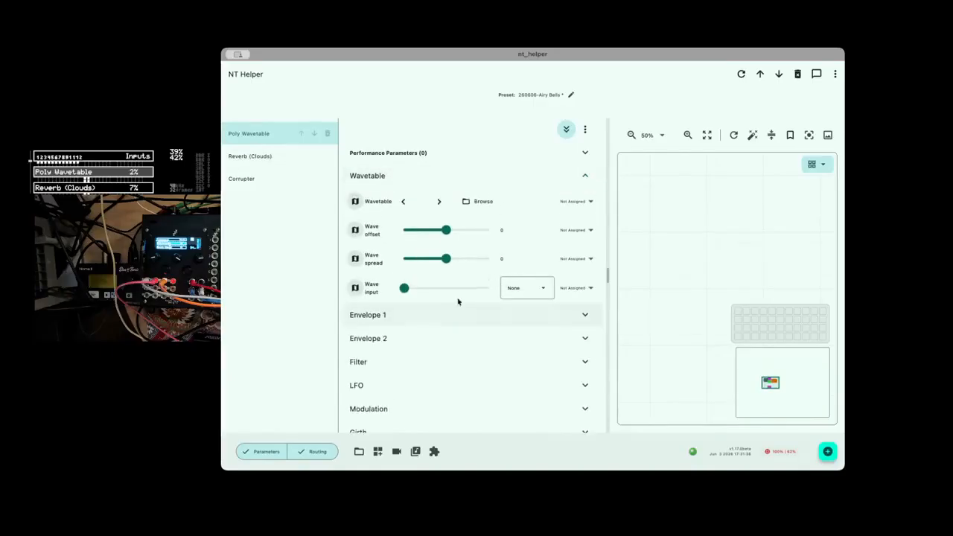
pyautogui.click(483, 202)
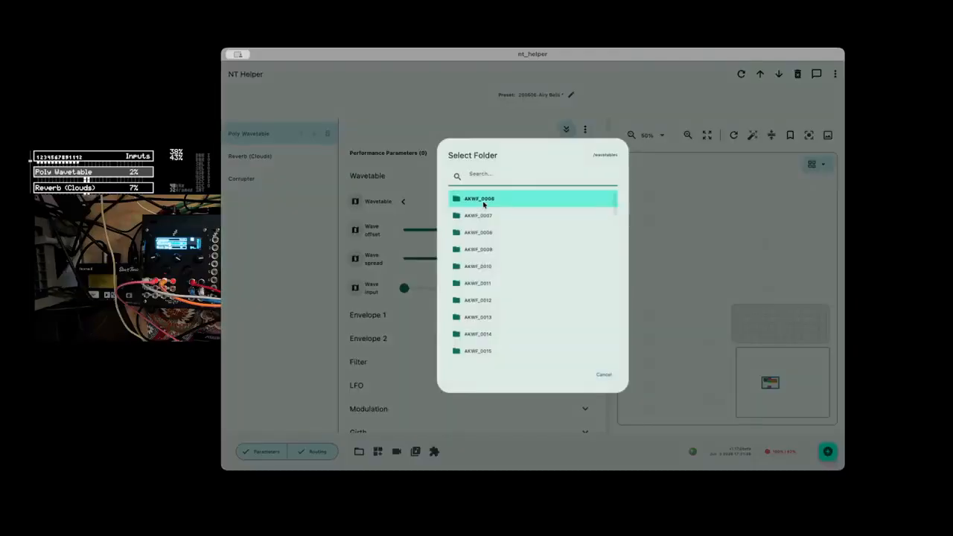
pyautogui.click(493, 316)
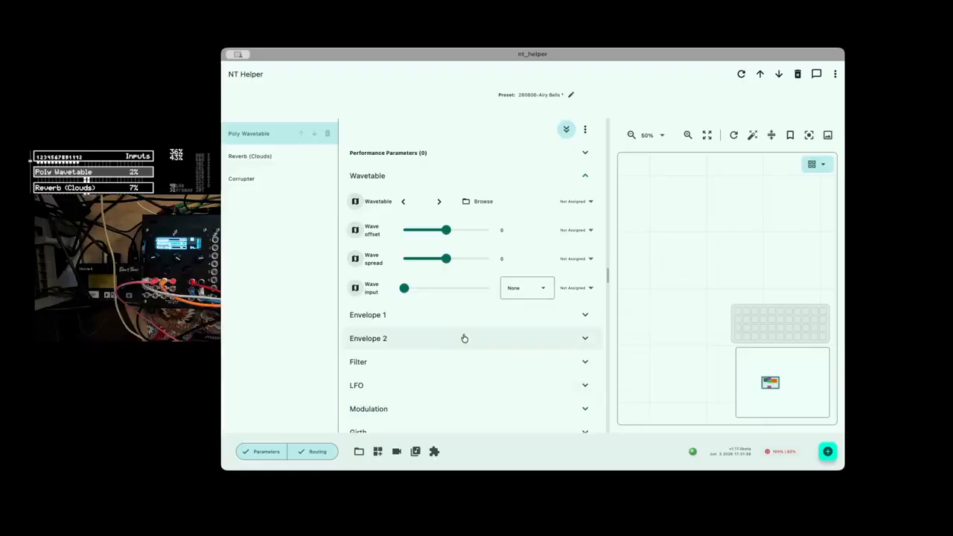
# - Try a negative Wave offset of -57 on Poly Wavetable and then set it to 76
pyautogui.moveTo(785, 451)
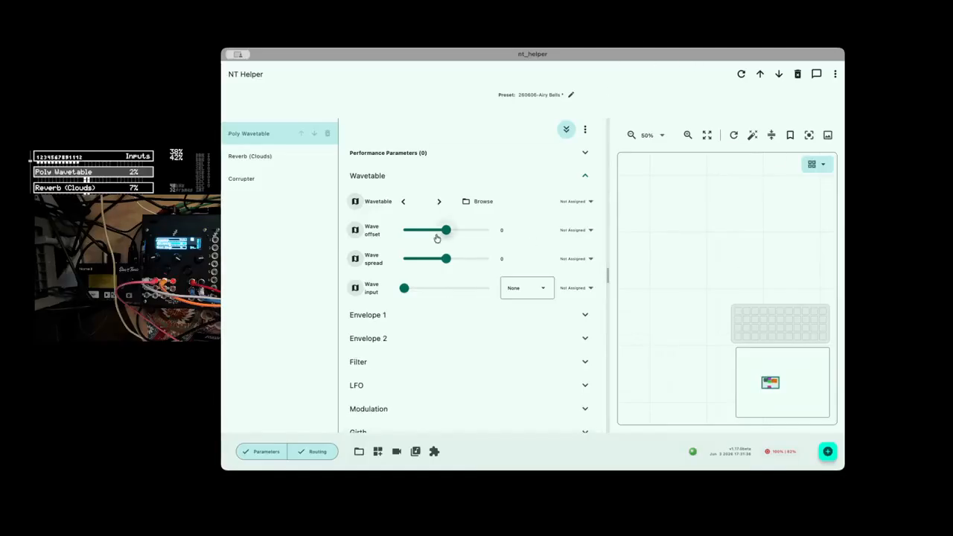
pyautogui.moveTo(437, 233); pyautogui.dragTo(421, 234)
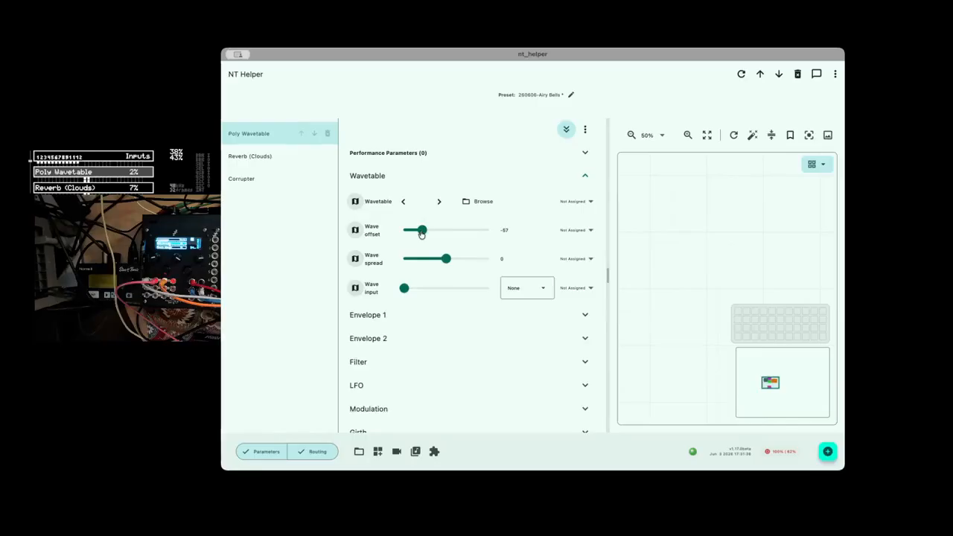
pyautogui.moveTo(421, 234); pyautogui.dragTo(477, 231)
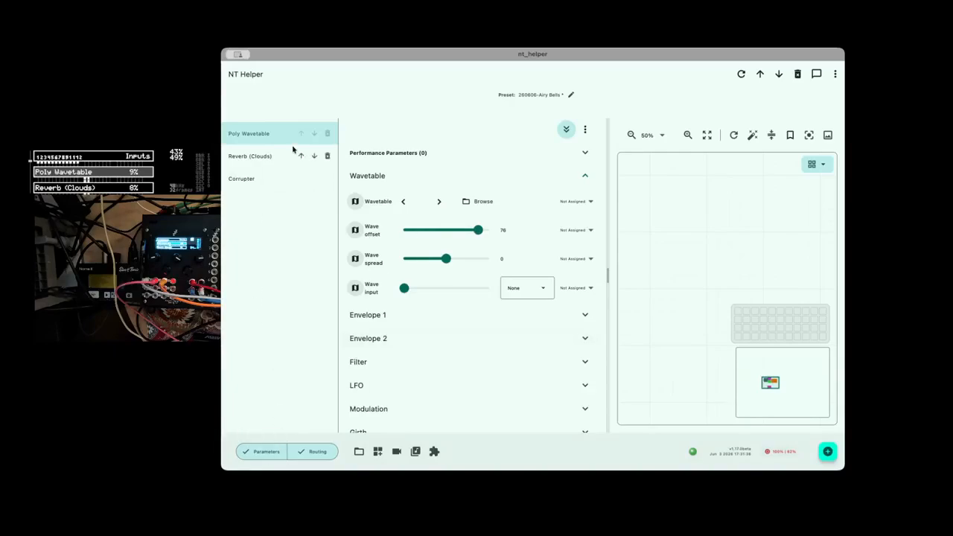
# - Move Corrupter ahead of Reverb (Clouds) and set its Time to 71%, Repeats to 11.5%, Break to about 72% and Corrupt to about 62%
pyautogui.click(250, 180)
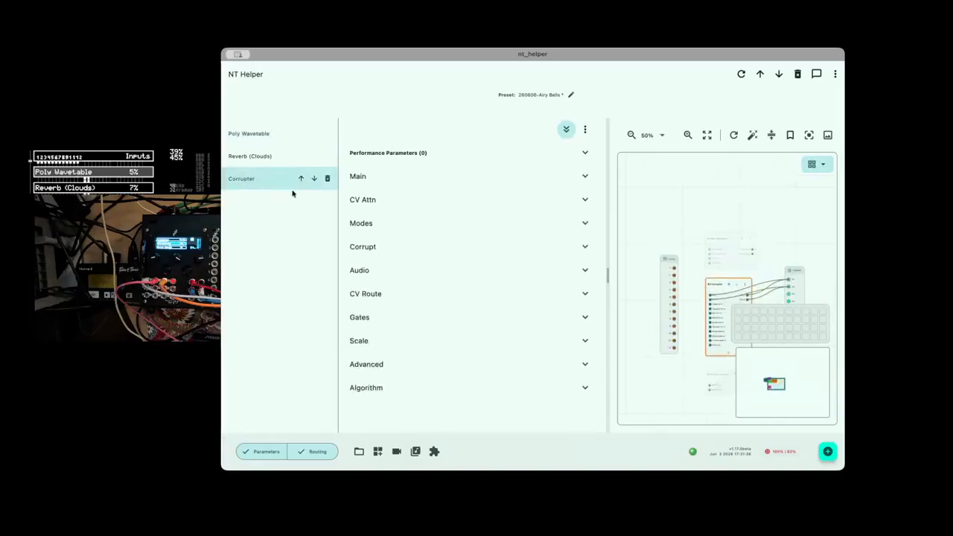
pyautogui.click(301, 178)
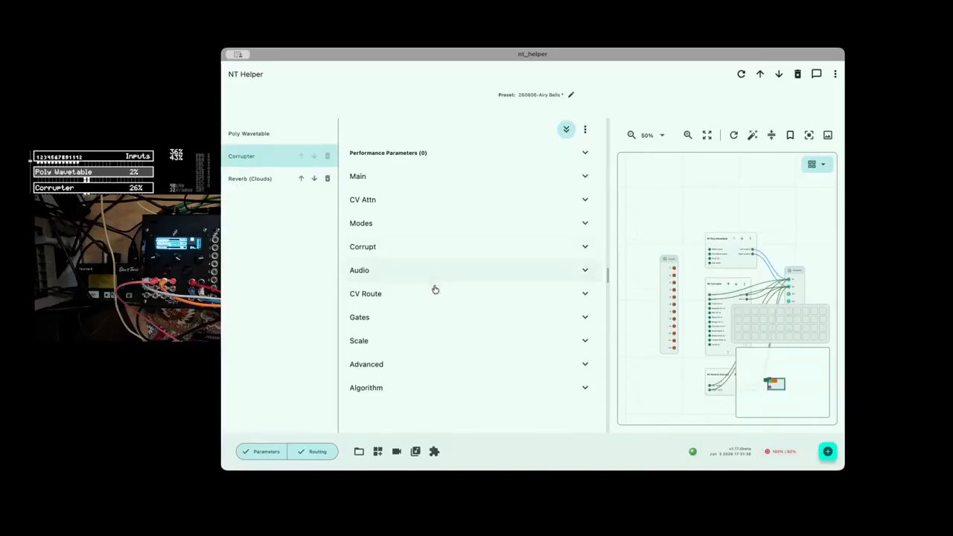
pyautogui.click(392, 177)
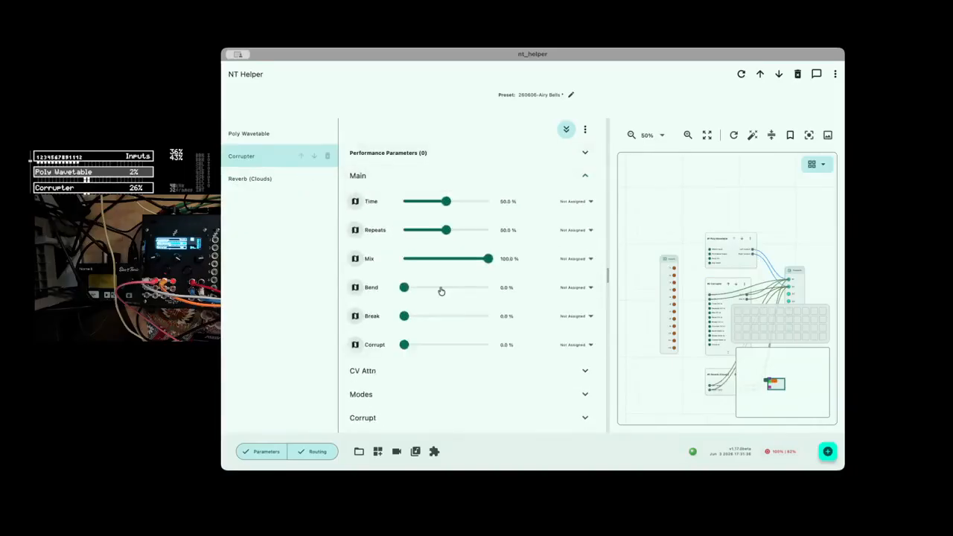
pyautogui.moveTo(446, 201); pyautogui.dragTo(410, 239)
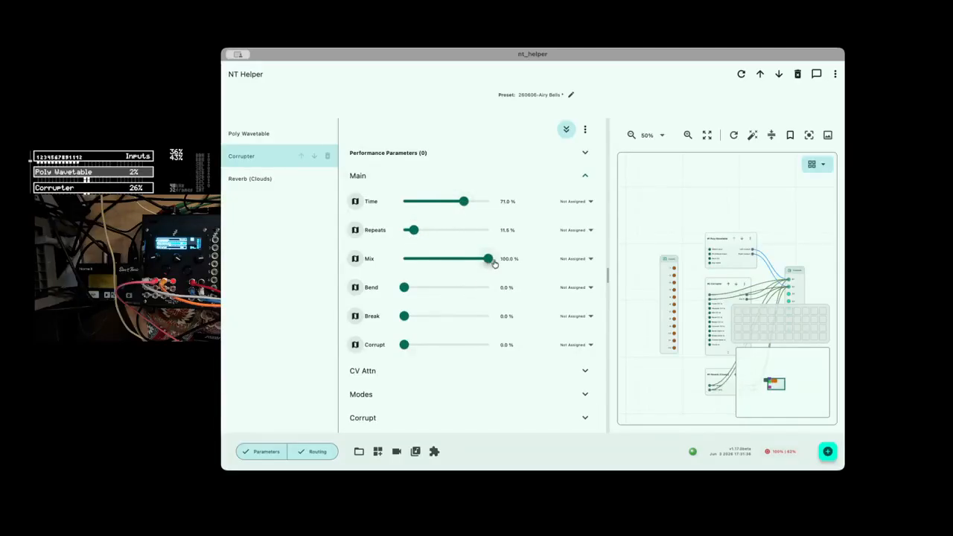
pyautogui.moveTo(488, 259); pyautogui.dragTo(510, 262)
pyautogui.moveTo(403, 316); pyautogui.dragTo(464, 315)
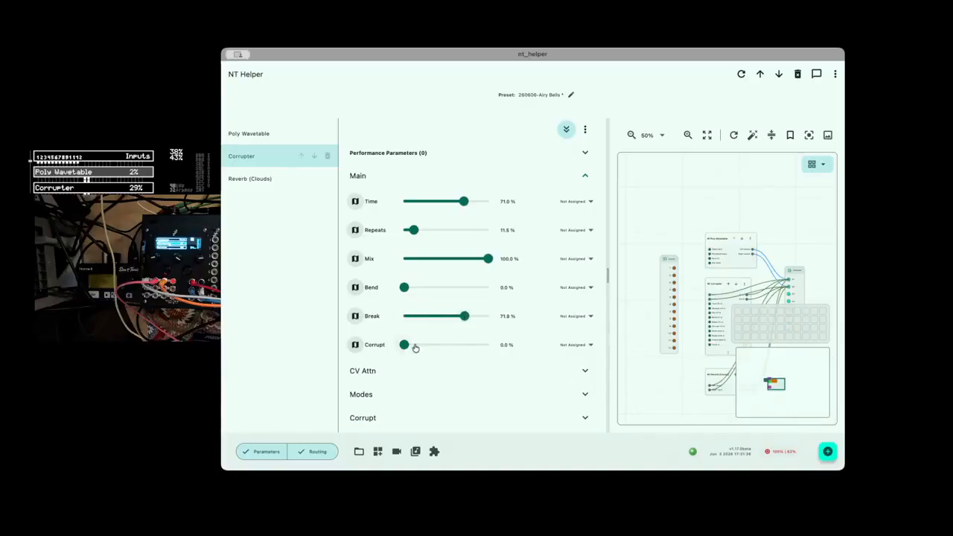
pyautogui.moveTo(406, 348); pyautogui.dragTo(456, 348)
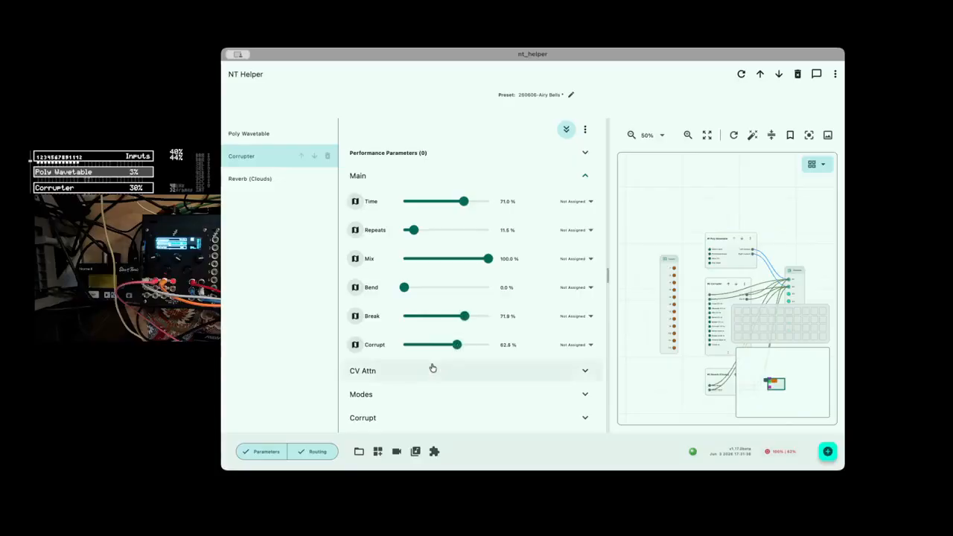
# - Examine Corrupter's parameter groups by expanding Corrupt, Audio, CV Route, Gates, Scale, Advanced and CV Attn
pyautogui.scroll(-4, 393, 398)
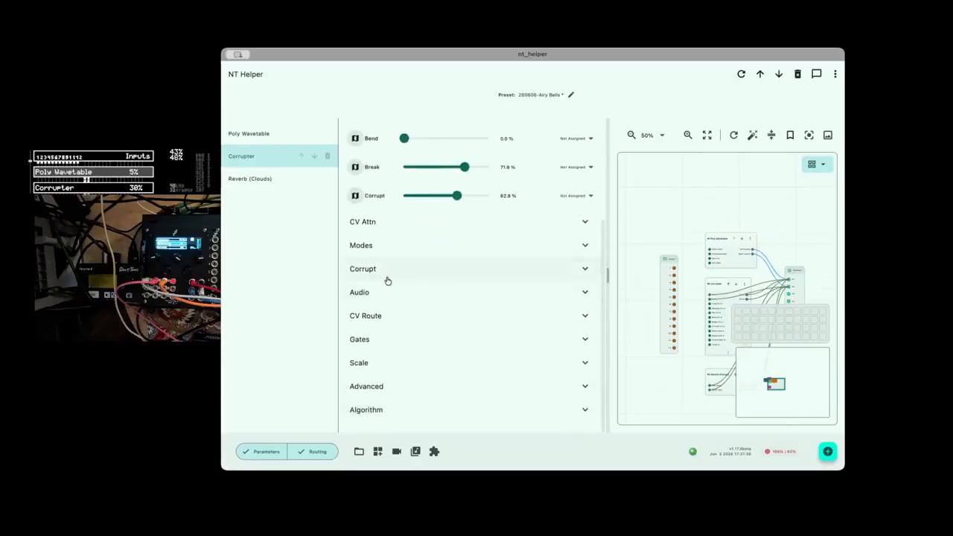
pyautogui.click(383, 272)
pyautogui.click(395, 359)
pyautogui.scroll(-5, 436, 387)
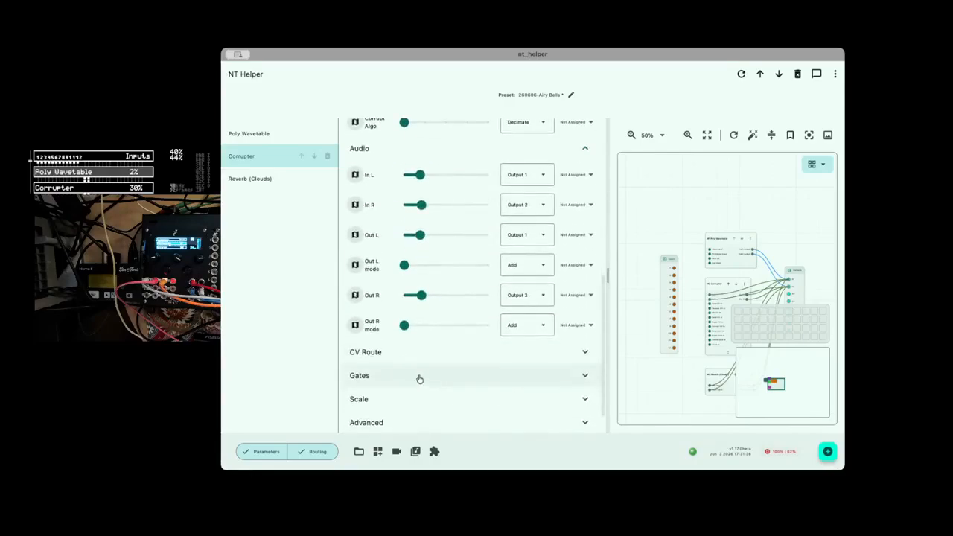
pyautogui.click(395, 354)
pyautogui.scroll(-4, 397, 357)
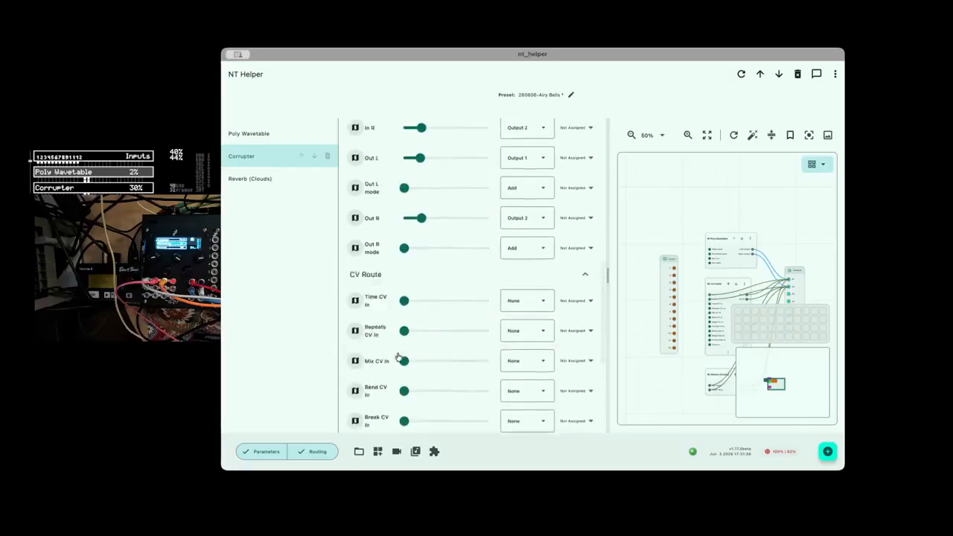
pyautogui.click(387, 380)
pyautogui.scroll(-4, 384, 378)
pyautogui.click(381, 362)
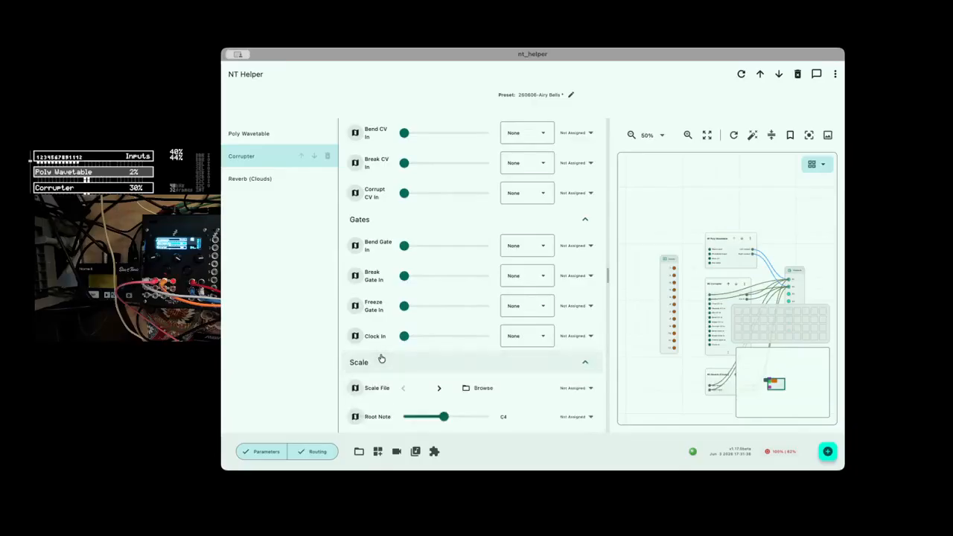
pyautogui.scroll(-2, 415, 358)
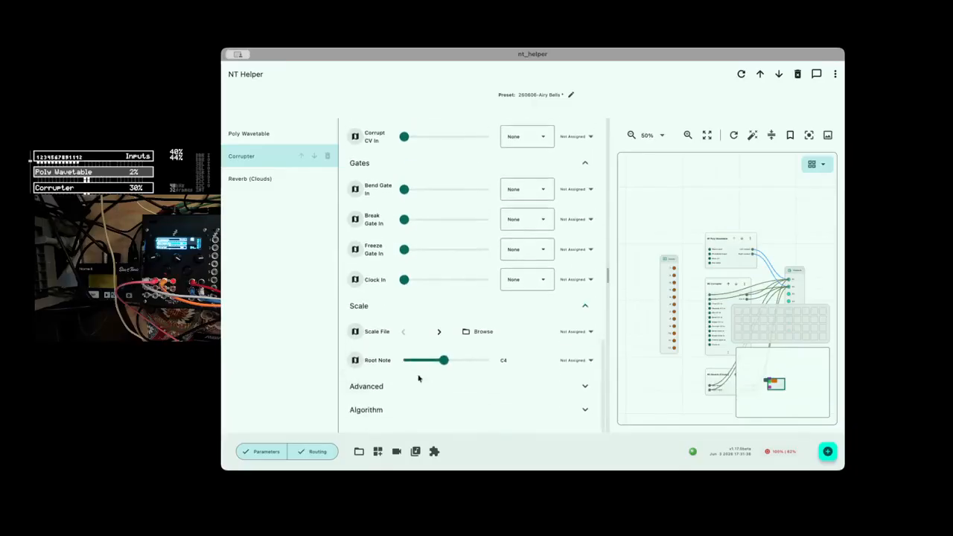
pyautogui.click(408, 385)
pyautogui.scroll(8, 408, 384)
pyautogui.scroll(8, 407, 381)
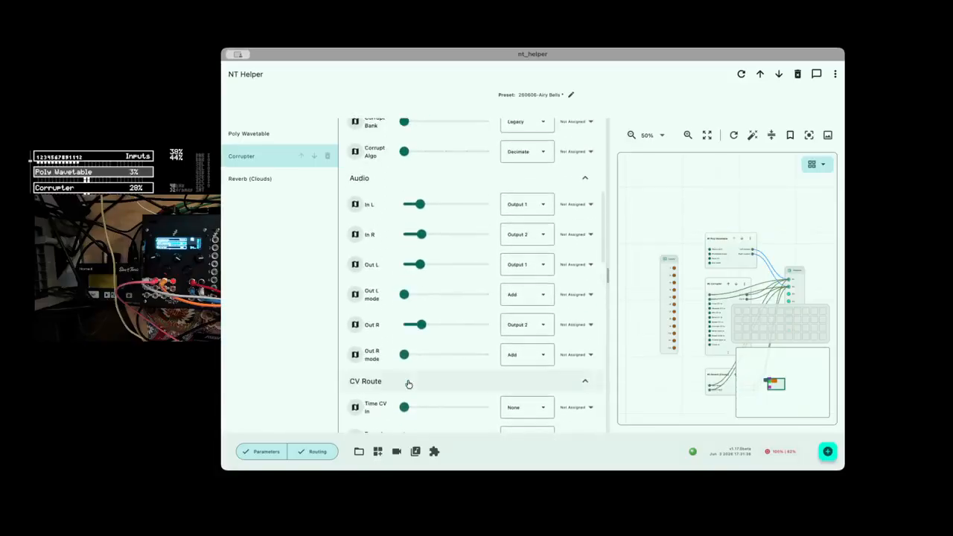
pyautogui.scroll(3, 407, 384)
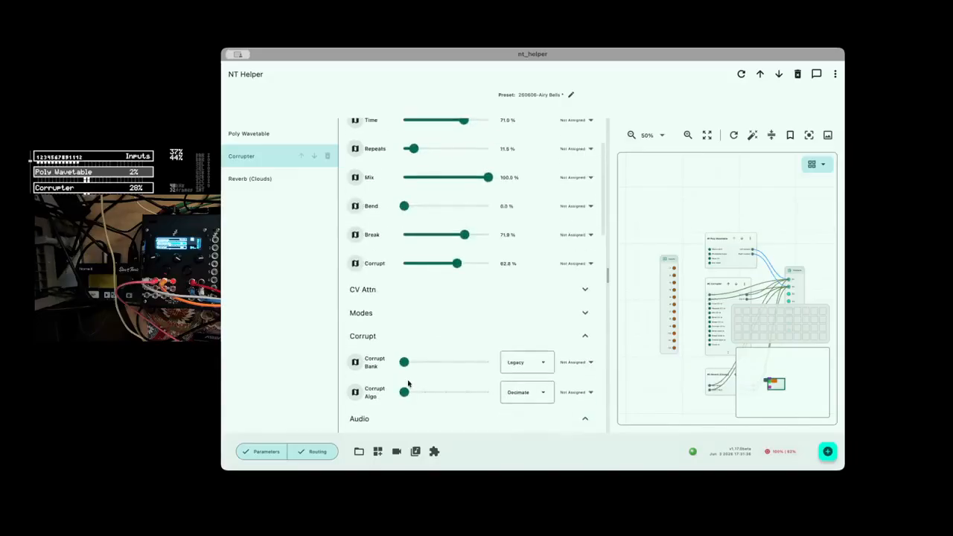
pyautogui.scroll(3, 408, 383)
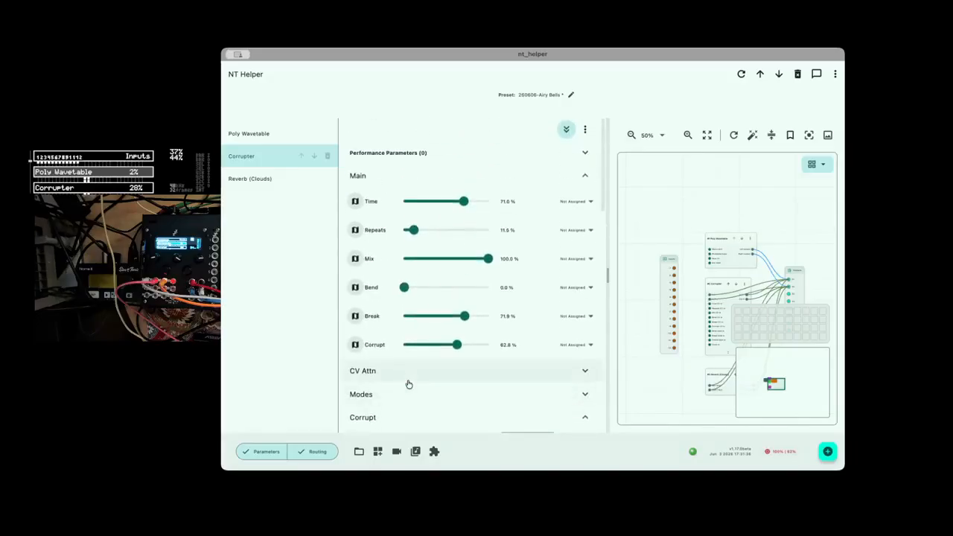
pyautogui.click(407, 370)
pyautogui.scroll(-4, 407, 372)
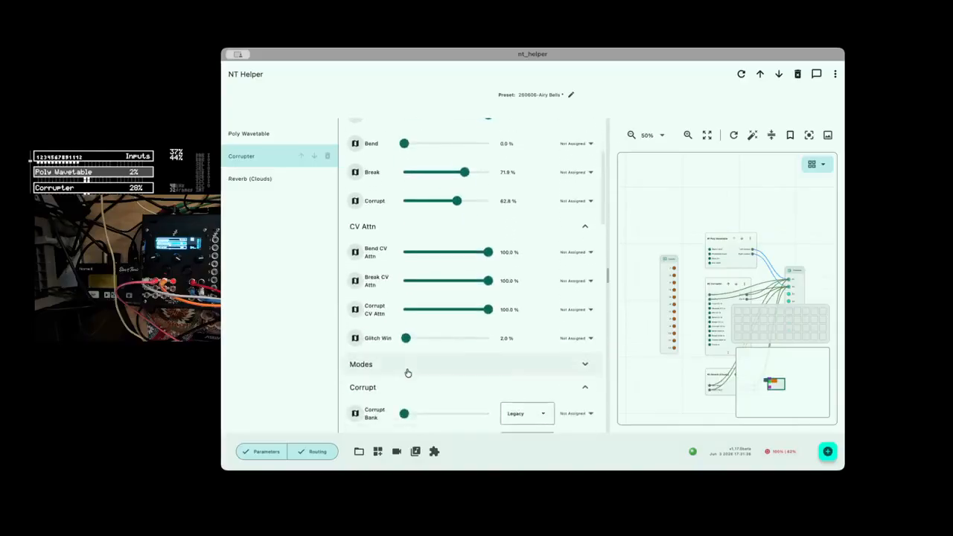
# - In Corrupter's Modes group, enable Break On, set Mode to Micro and set Break Micro to Silence
pyautogui.click(407, 364)
pyautogui.scroll(-7, 406, 372)
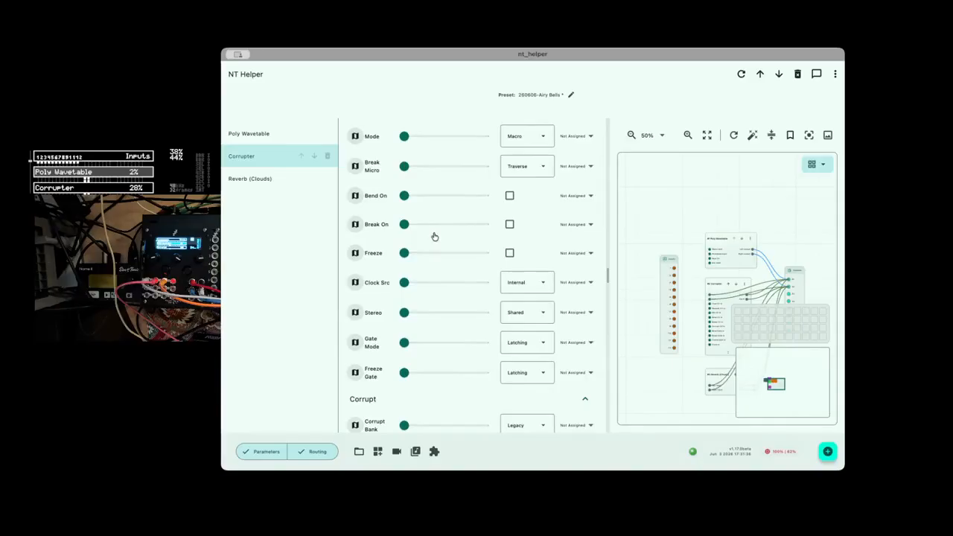
pyautogui.moveTo(403, 225); pyautogui.dragTo(477, 226)
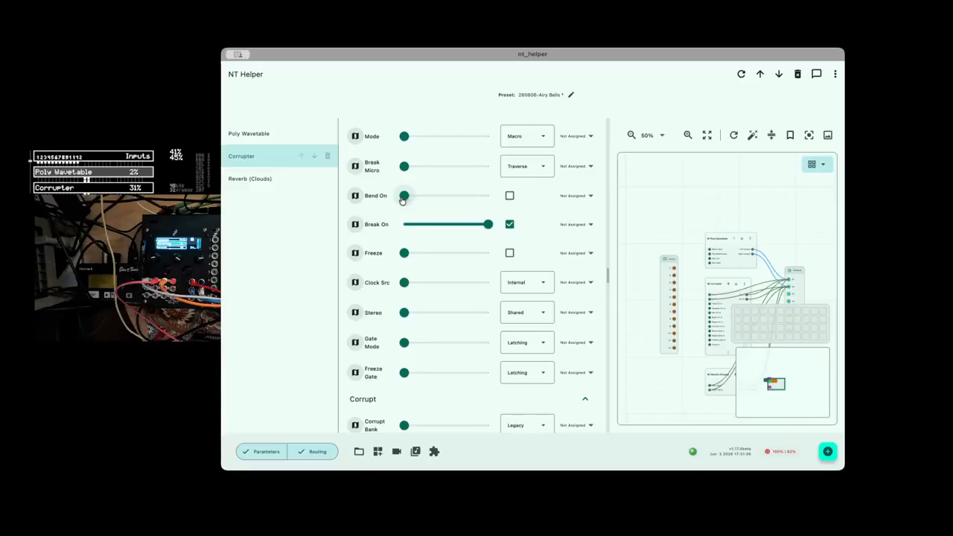
pyautogui.click(532, 137)
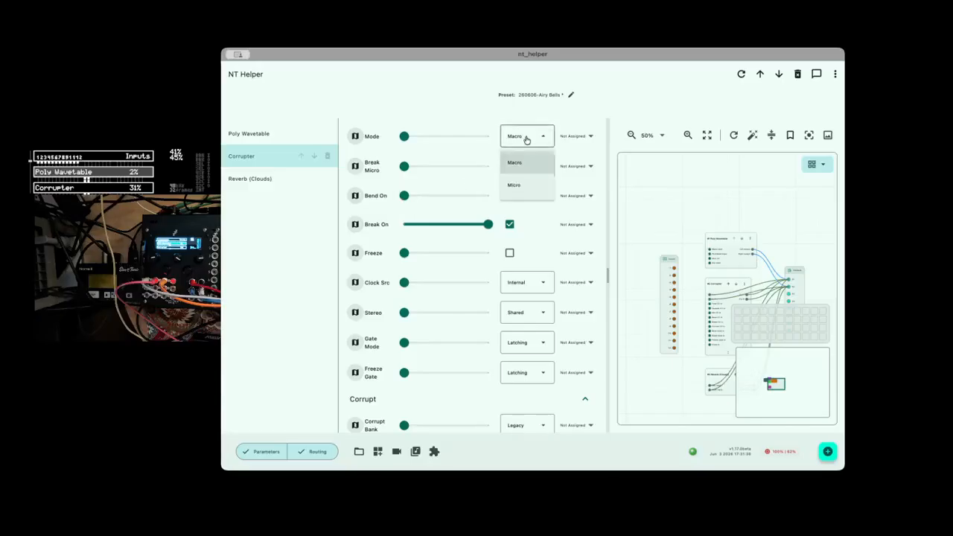
pyautogui.click(516, 195)
pyautogui.click(537, 166)
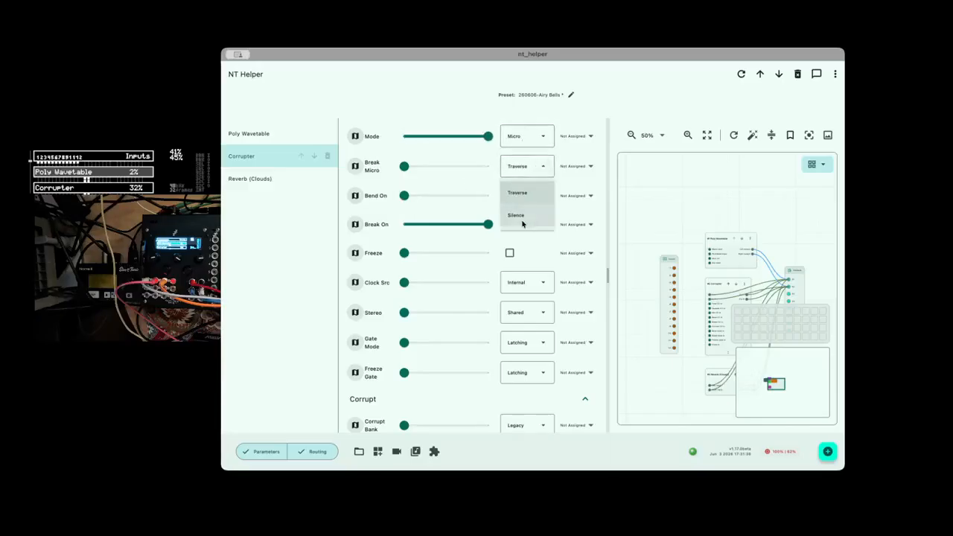
pyautogui.click(513, 216)
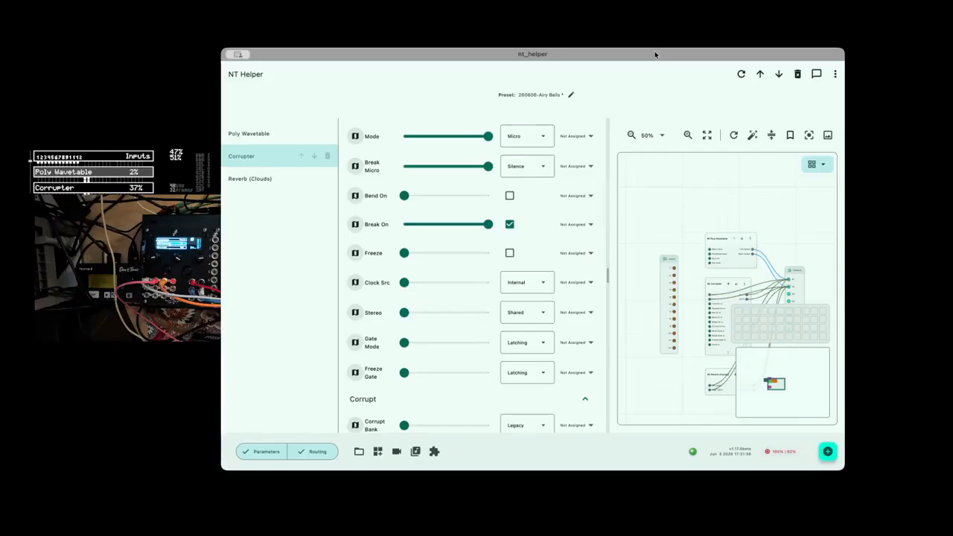
# - Open the Plugin Manager and update the spectral_target, PolyLofi and nt_elements plugins one by one
pyautogui.click(832, 74)
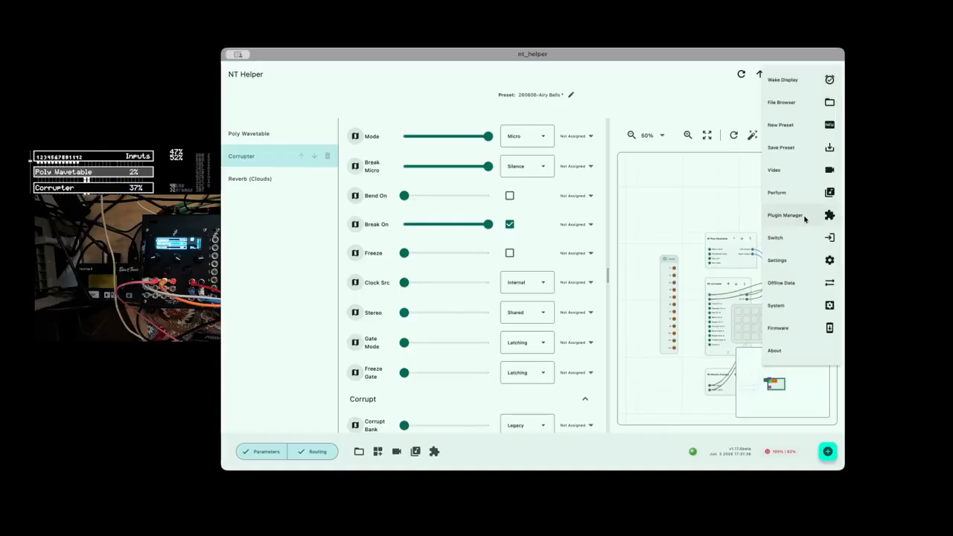
pyautogui.click(785, 215)
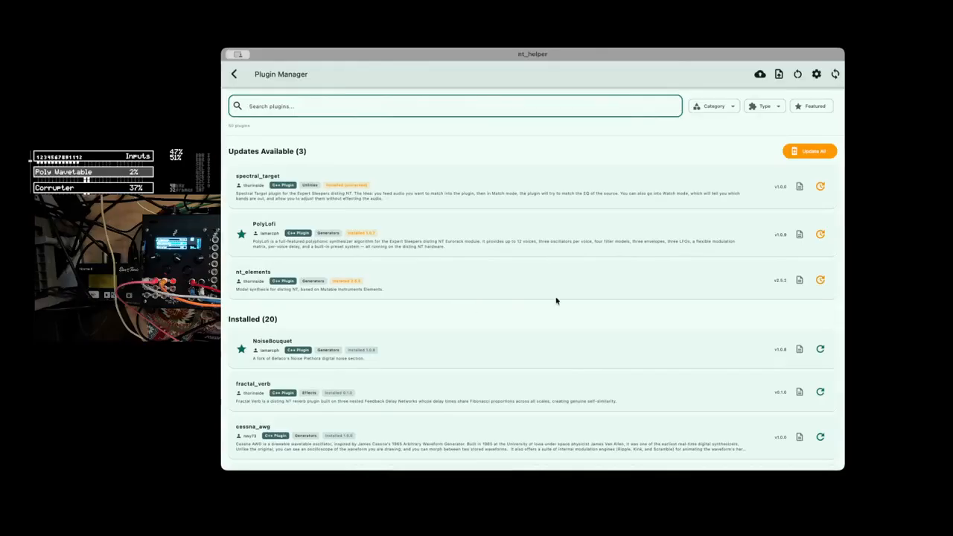
pyautogui.click(819, 186)
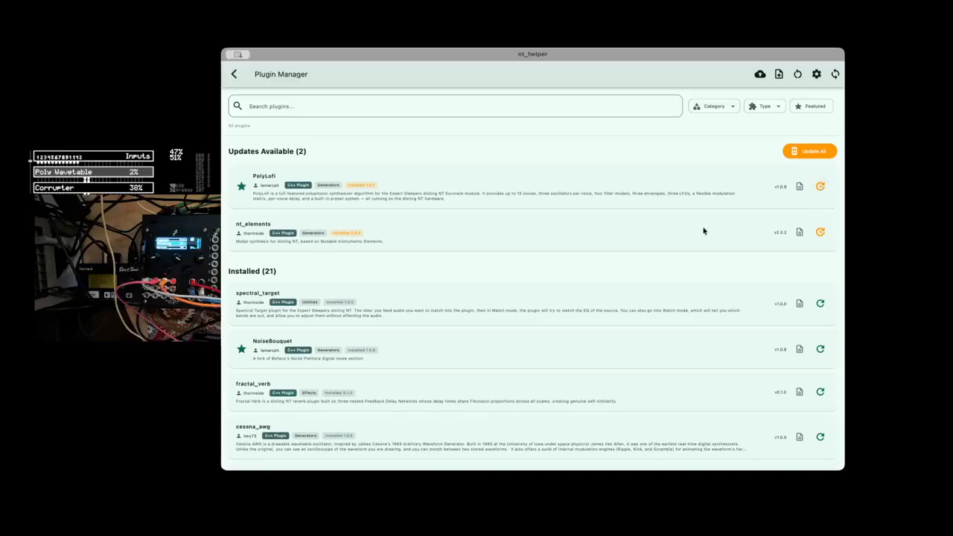
pyautogui.click(820, 187)
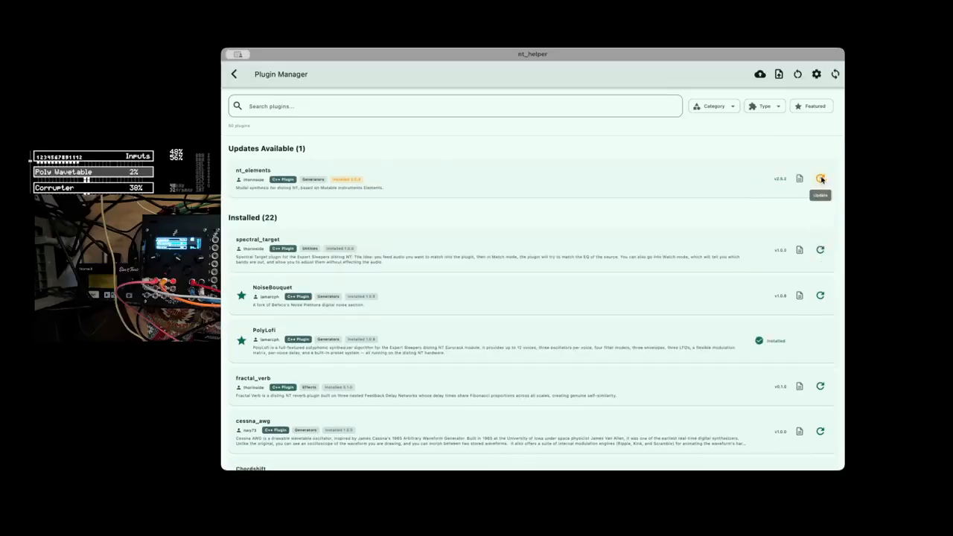
pyautogui.click(821, 179)
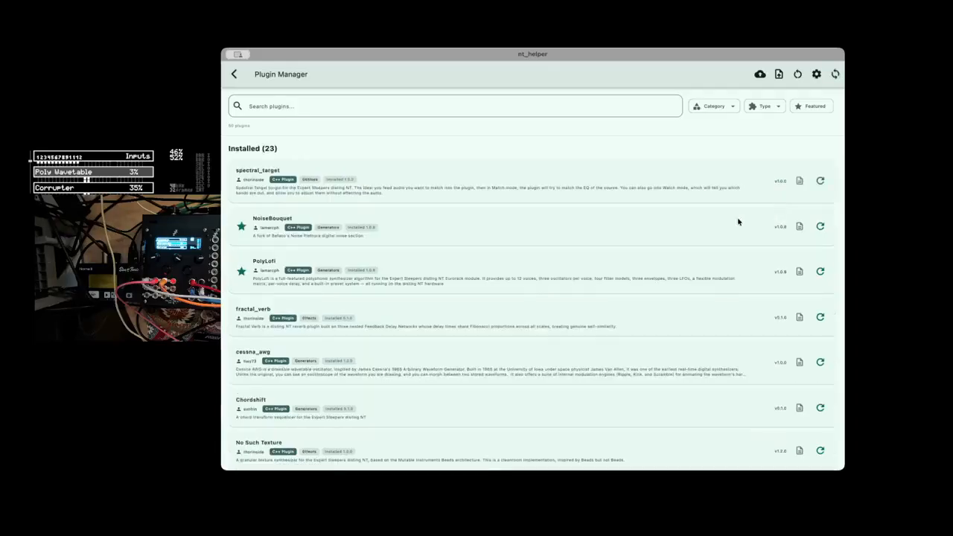
# - Look through the installed plugins and the plugins available for download, and return to the start of the list
pyautogui.scroll(-5, 547, 243)
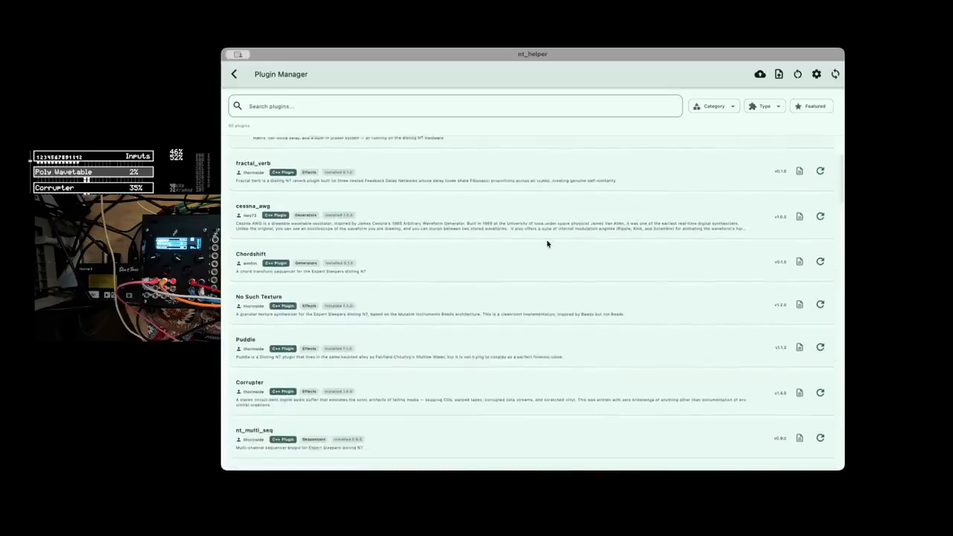
pyautogui.scroll(-15, 547, 244)
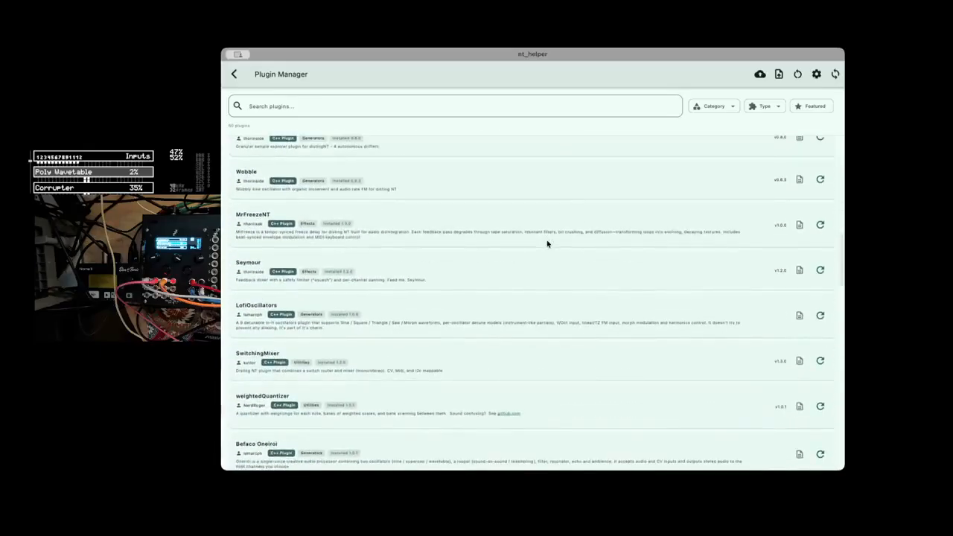
pyautogui.scroll(-1, 547, 244)
pyautogui.scroll(8, 547, 243)
pyautogui.scroll(10, 547, 244)
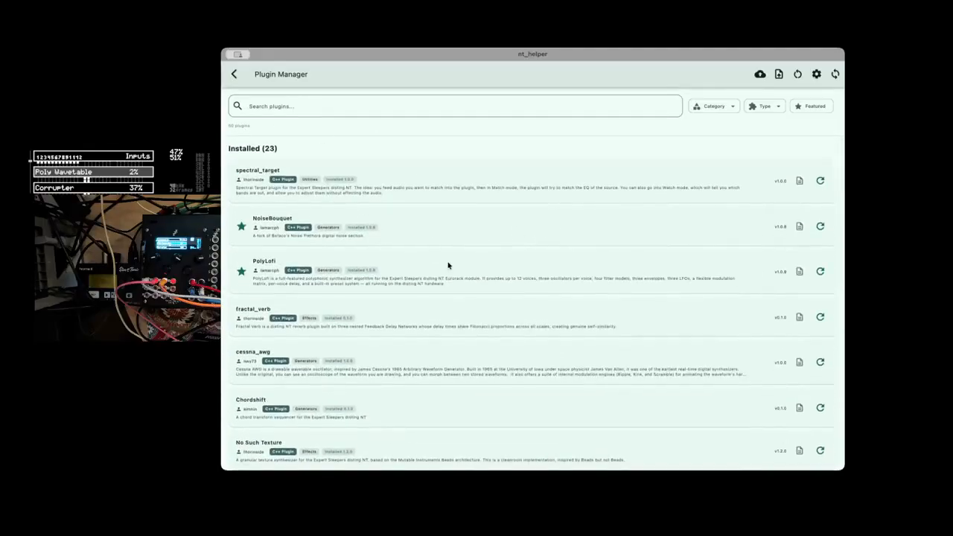
pyautogui.scroll(-12, 555, 285)
pyautogui.scroll(-15, 555, 286)
pyautogui.scroll(-1, 555, 287)
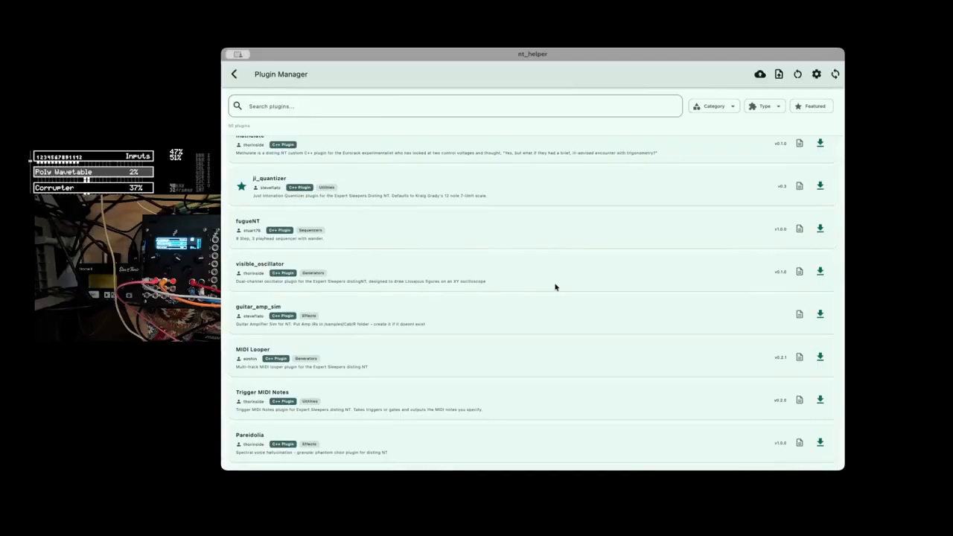
pyautogui.scroll(-15, 555, 286)
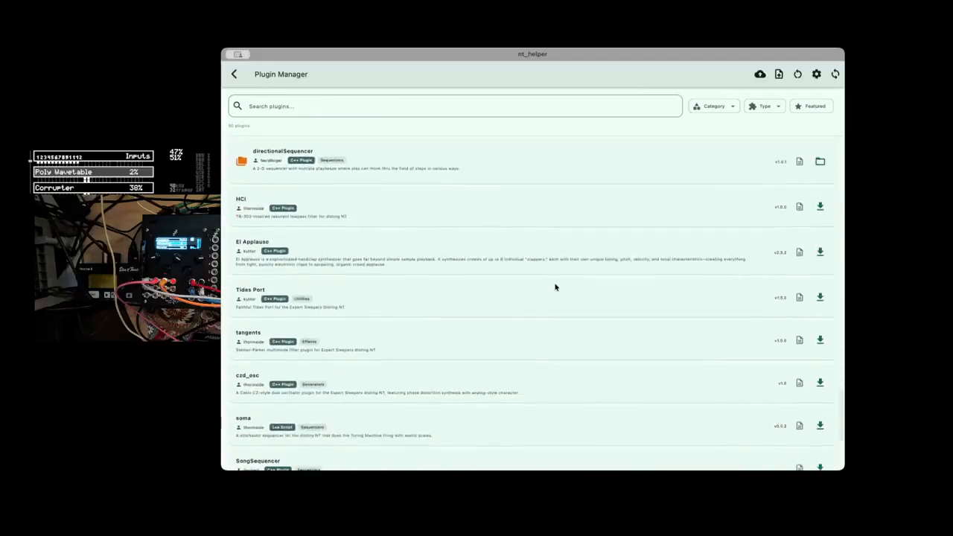
pyautogui.scroll(2, 554, 286)
pyautogui.scroll(-7, 554, 286)
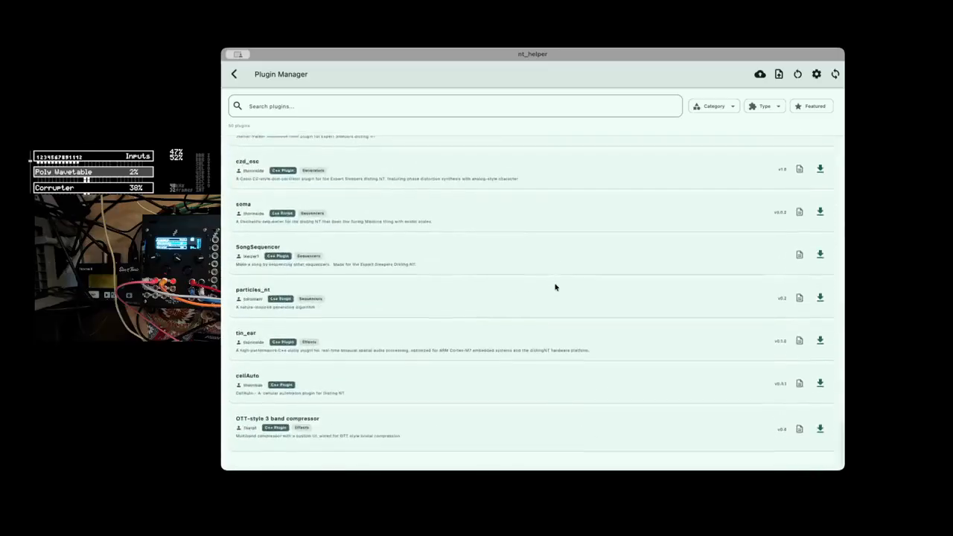
pyautogui.scroll(5, 555, 287)
pyautogui.scroll(20, 555, 286)
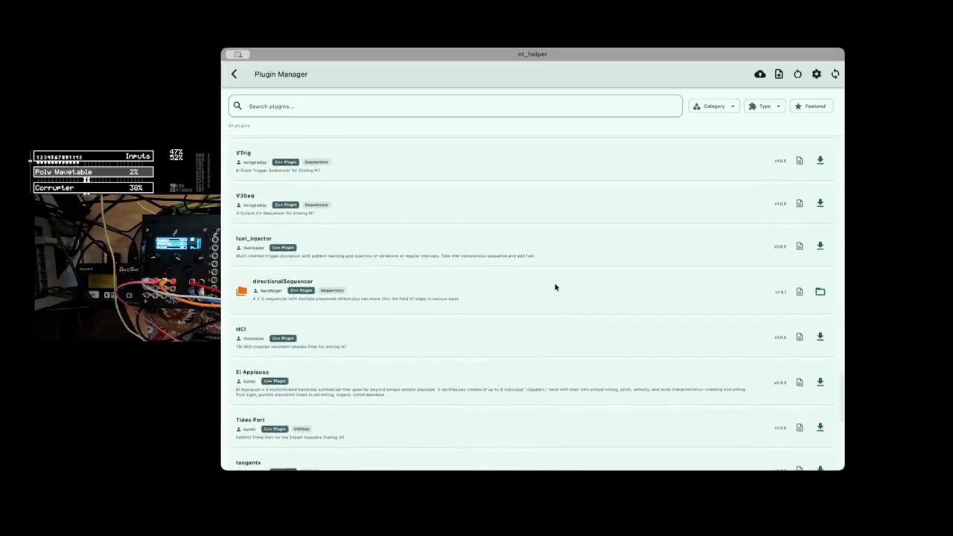
pyautogui.scroll(10, 554, 286)
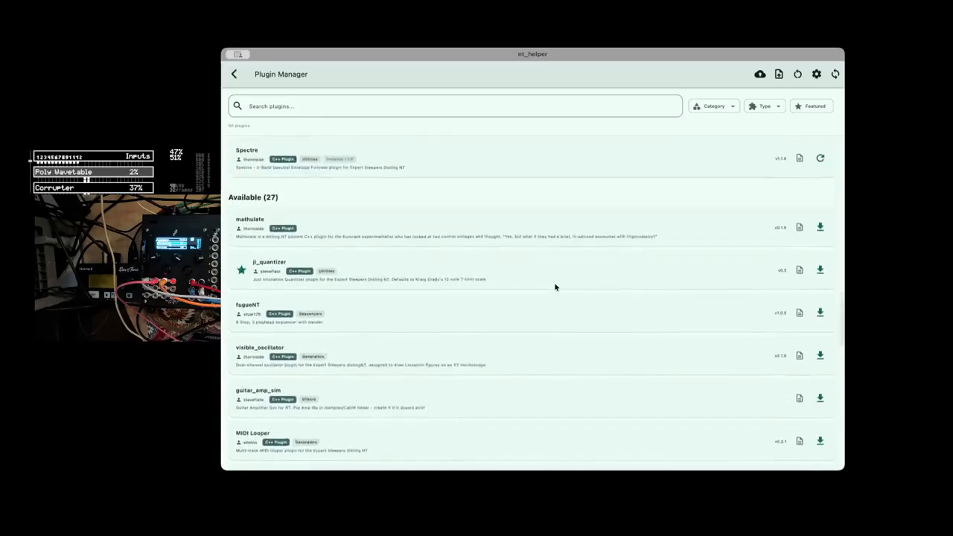
pyautogui.scroll(8, 554, 286)
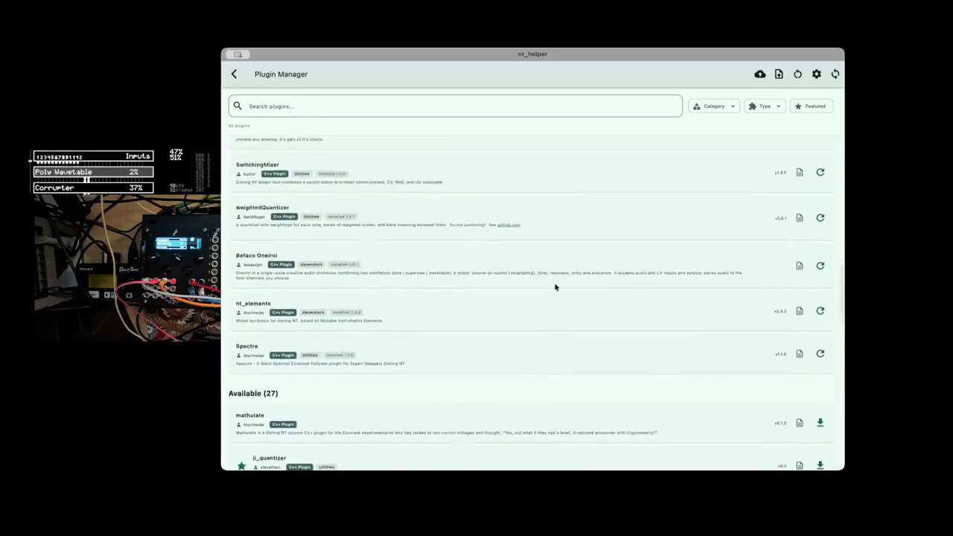
pyautogui.scroll(10, 554, 286)
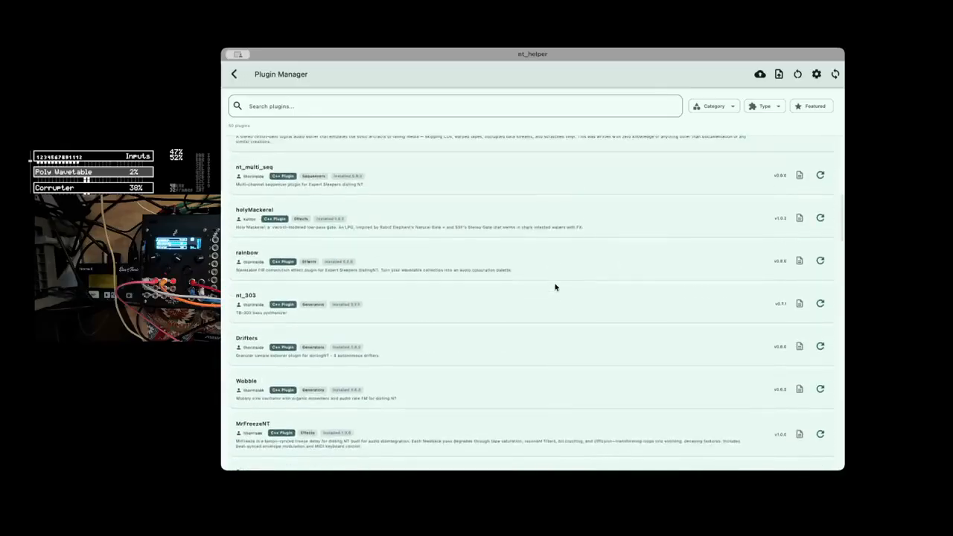
pyautogui.scroll(3, 554, 287)
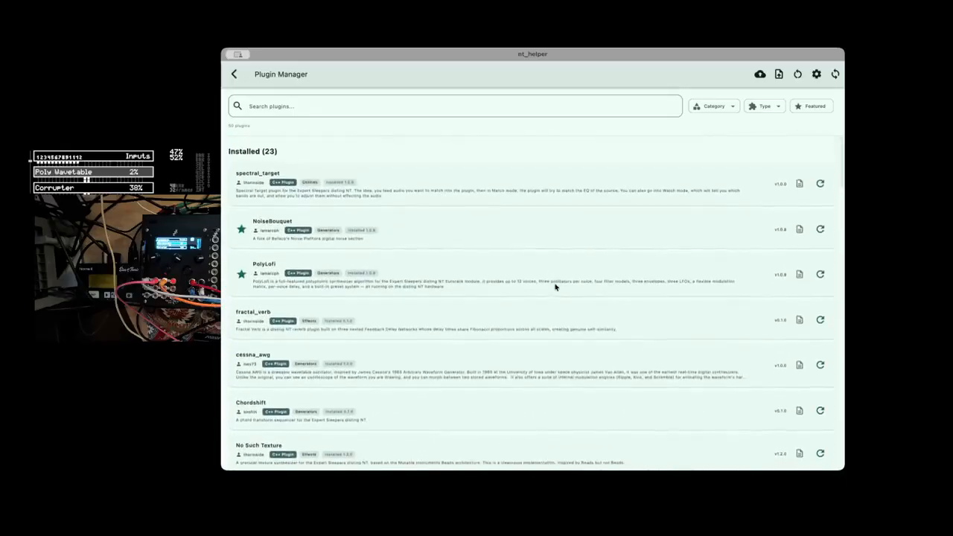
pyautogui.scroll(-3, 555, 287)
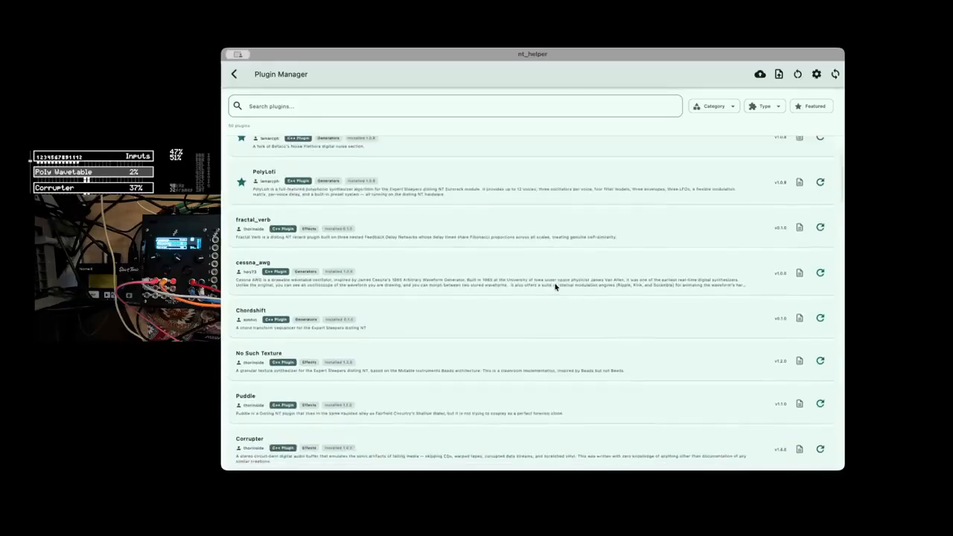
pyautogui.scroll(3, 554, 287)
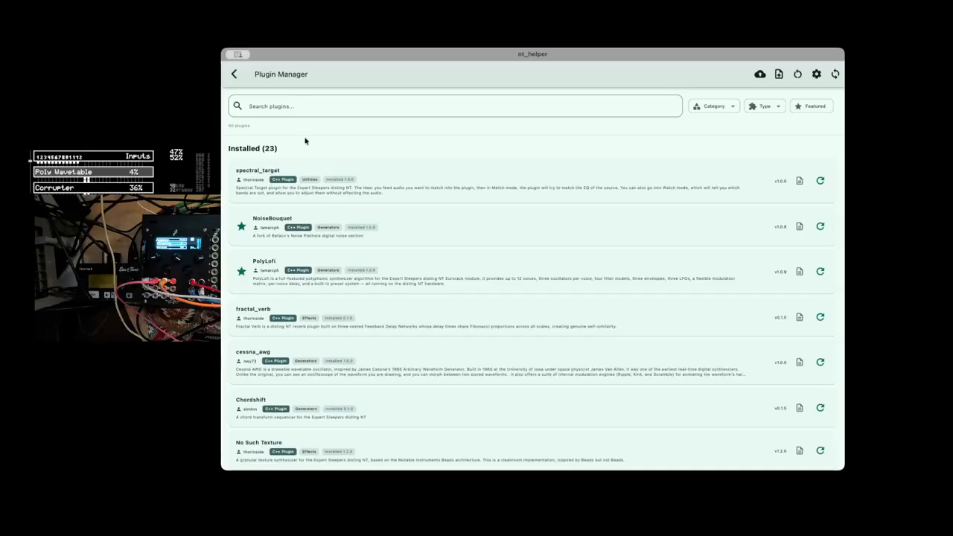
# - Return from the Plugin Manager to the preset and turn its routing diagram off and on again beside Corrupter's parameters
pyautogui.click(231, 74)
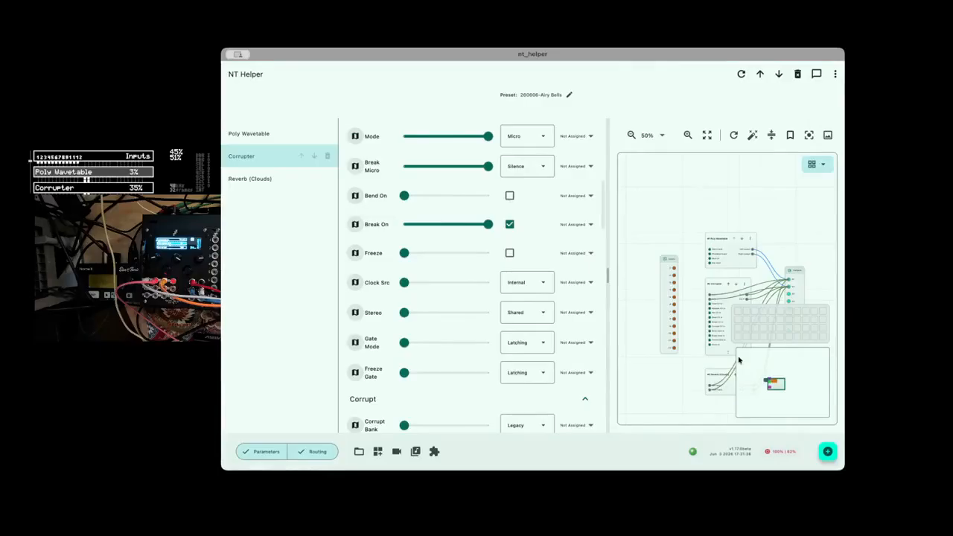
pyautogui.click(317, 452)
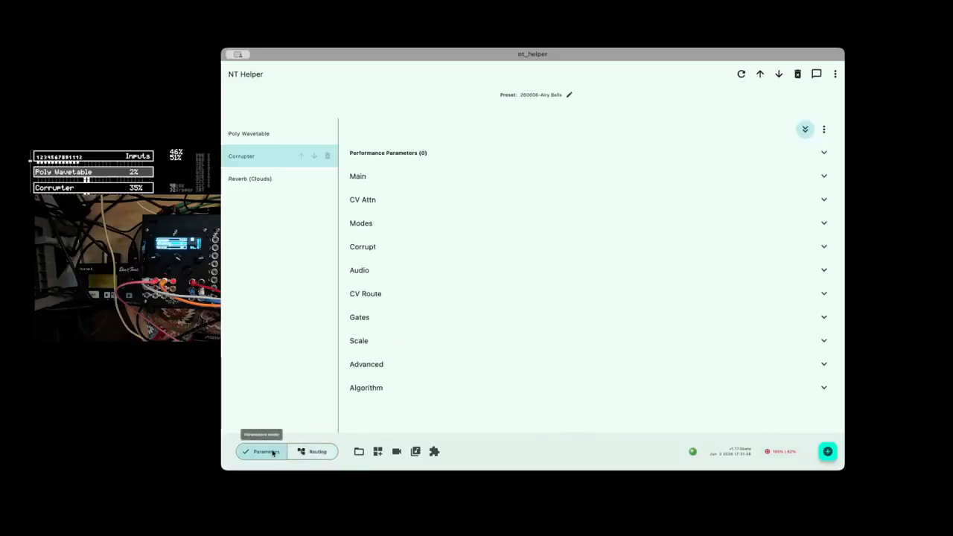
pyautogui.click(315, 451)
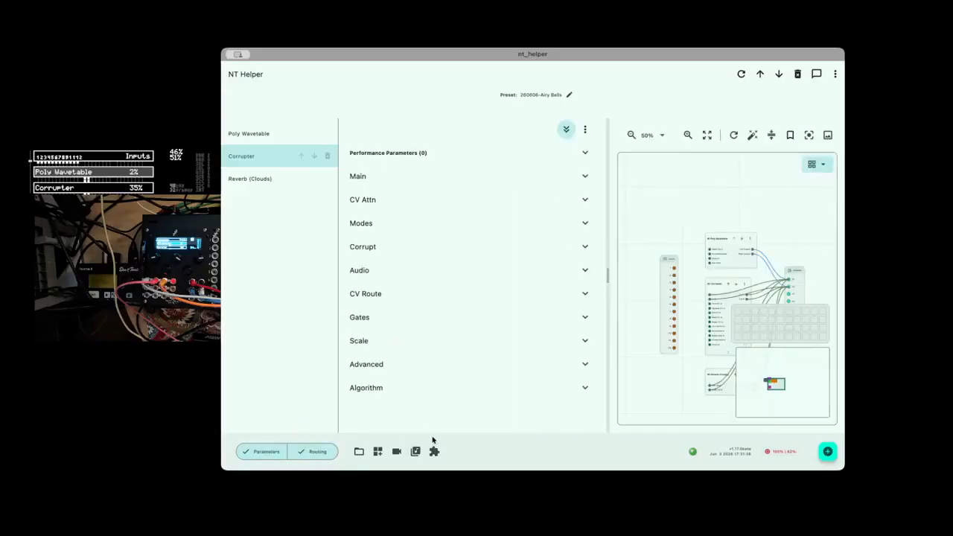